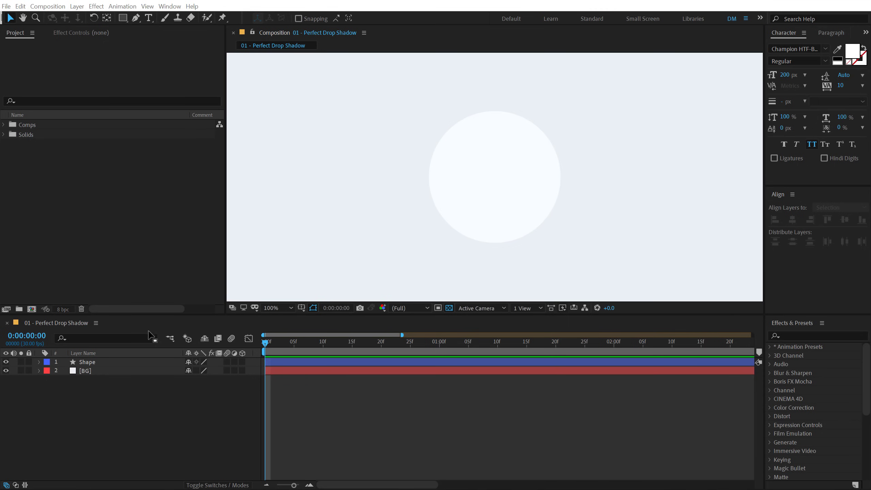
Step: Apply the Drop Shadow effect to the Shape layer
{"action": "left_click", "coordinate": [122, 362]}
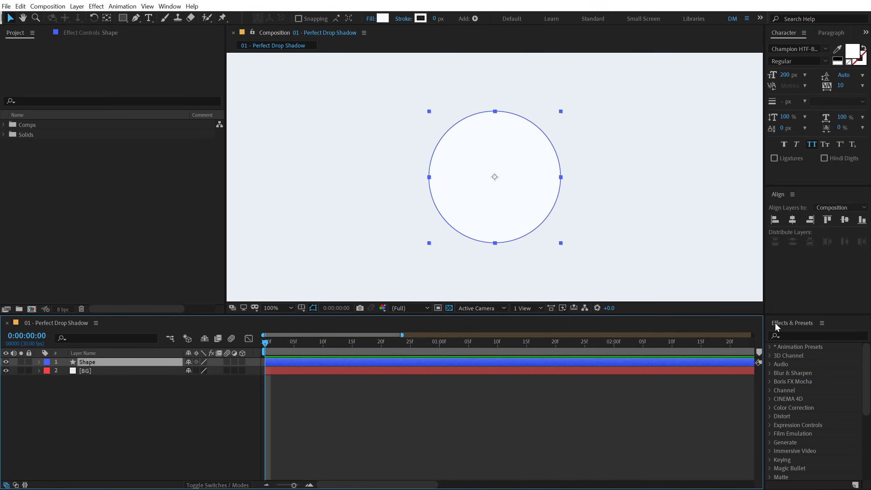
{"action": "left_click", "coordinate": [802, 337]}
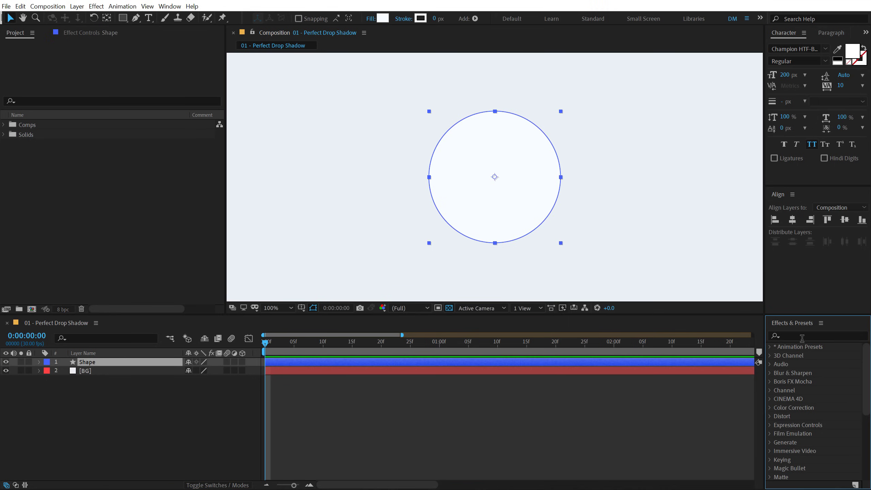
{"action": "left_click", "coordinate": [802, 335]}
{"action": "type", "text": "d"}
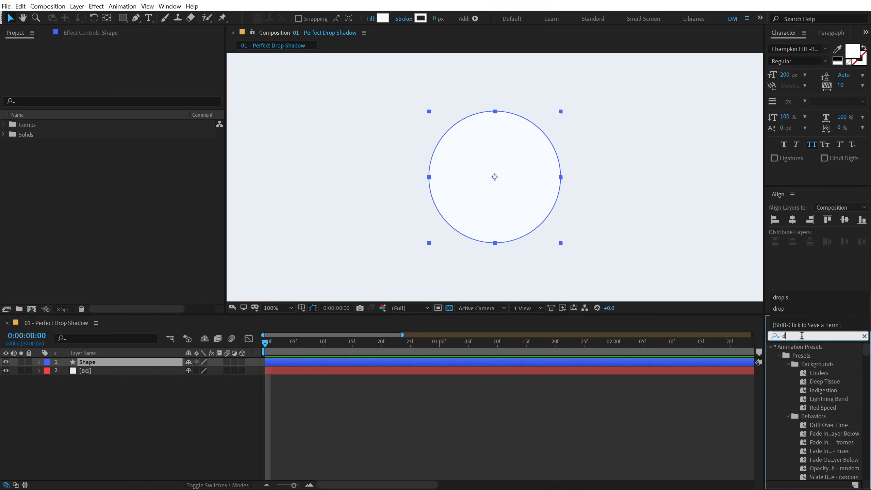
{"action": "type", "text": "rop s"}
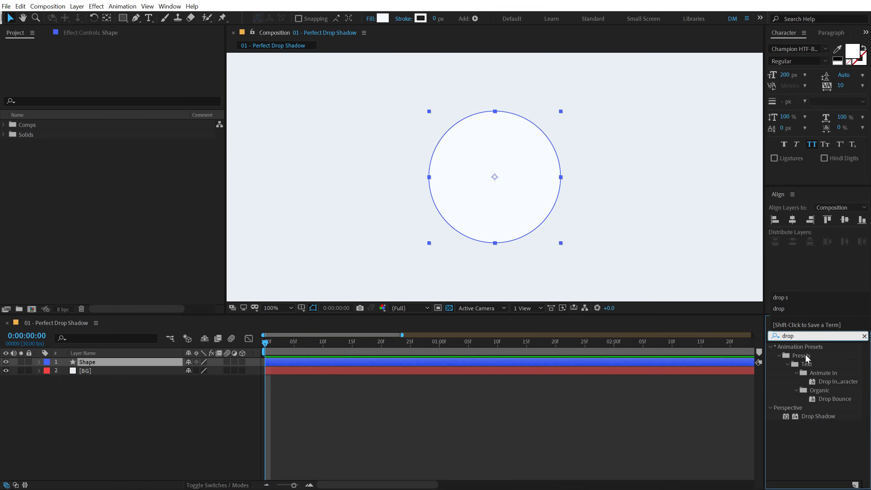
{"action": "double_click", "coordinate": [813, 355]}
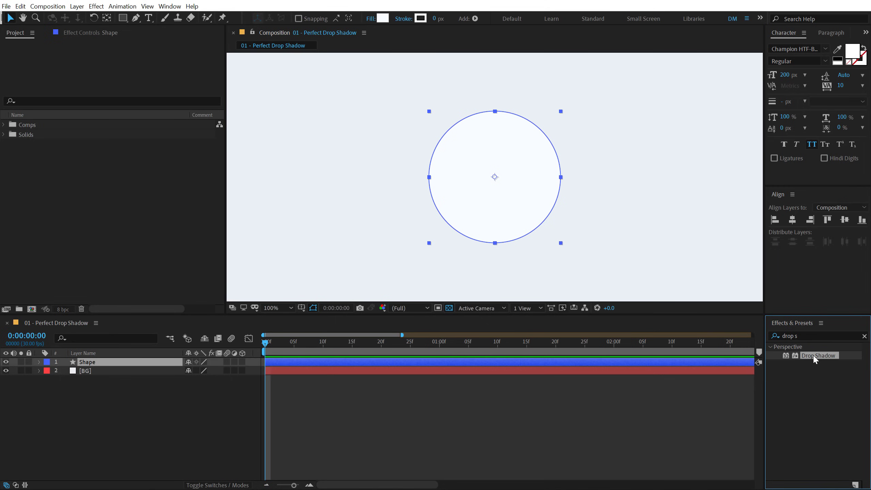
{"action": "left_click", "coordinate": [95, 166]}
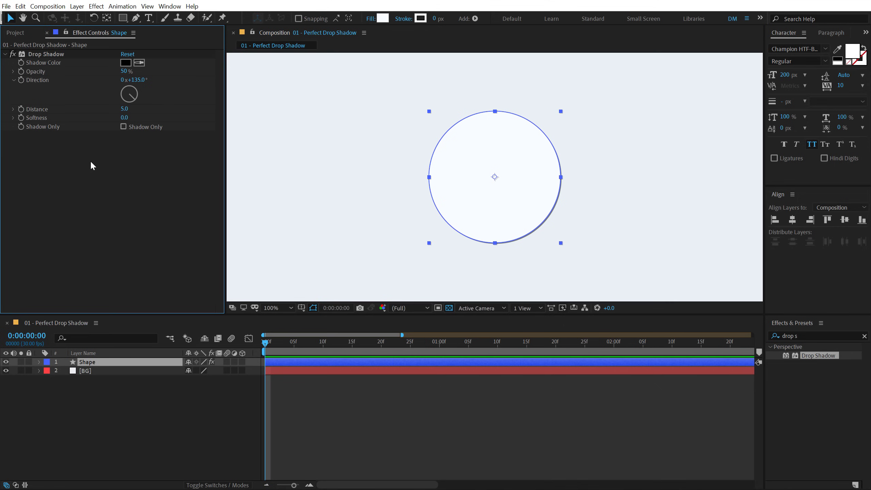
Step: Try the Drop Shadow effect with distance 0, softness 415 and opacity 23%, and remove the effect from the layer
{"action": "left_click_drag", "start_coordinate": [124, 110], "coordinate": [303, 120]}
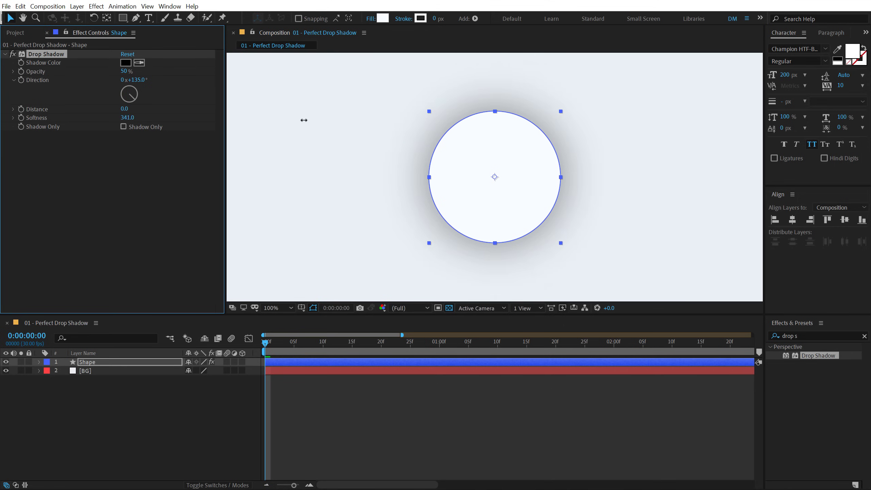
{"action": "left_click", "coordinate": [159, 385]}
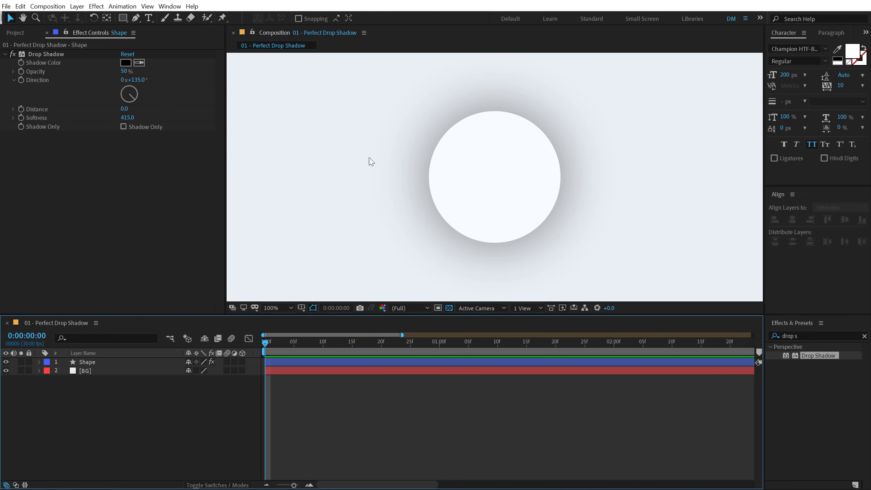
{"action": "left_click_drag", "start_coordinate": [130, 74], "coordinate": [121, 74]}
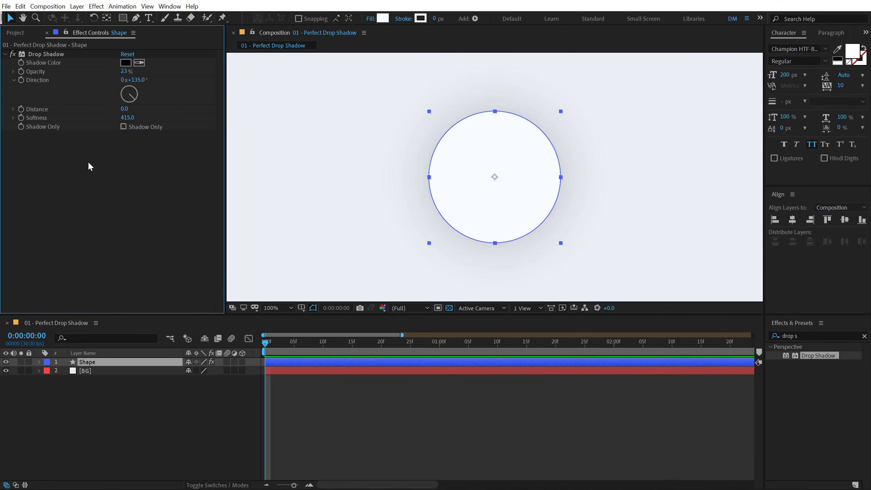
{"action": "left_click", "coordinate": [45, 54]}
{"action": "key", "text": "Delete"}
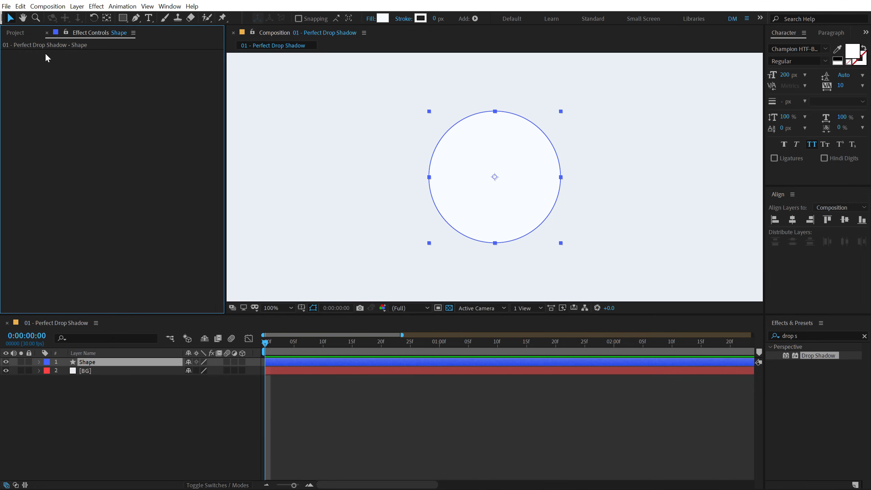
Step: Add a Drop Shadow layer style to the Shape layer and expand all of its properties
{"action": "right_click", "coordinate": [116, 362]}
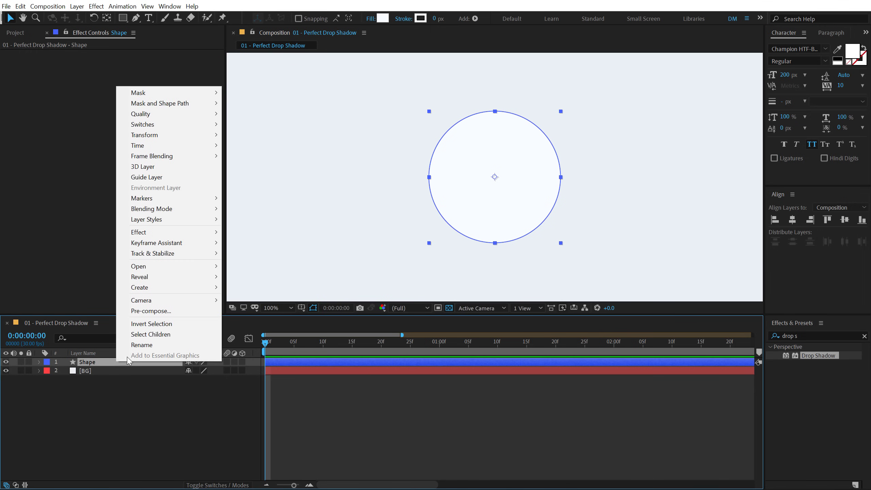
{"action": "mouse_move", "coordinate": [194, 220]}
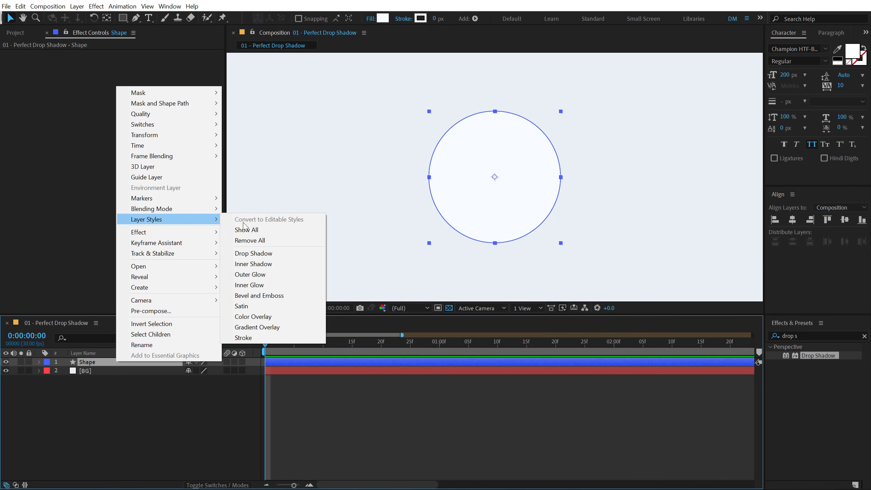
{"action": "left_click", "coordinate": [266, 255]}
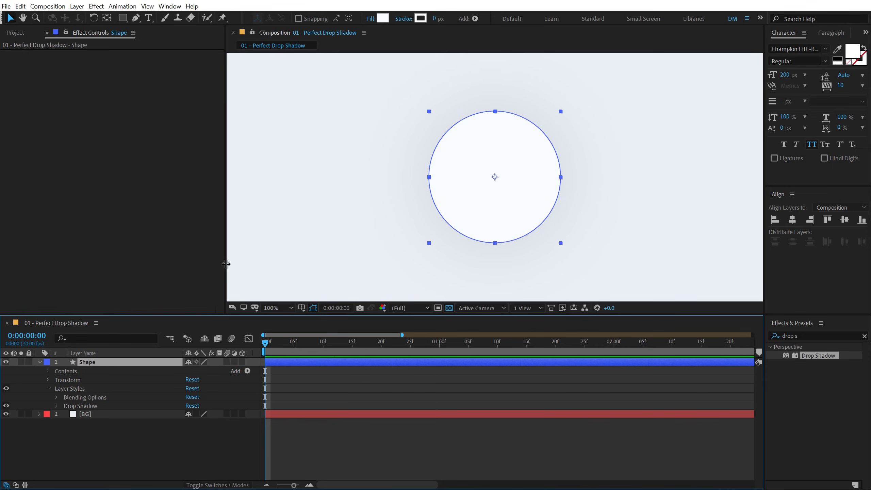
{"action": "left_click", "coordinate": [57, 406]}
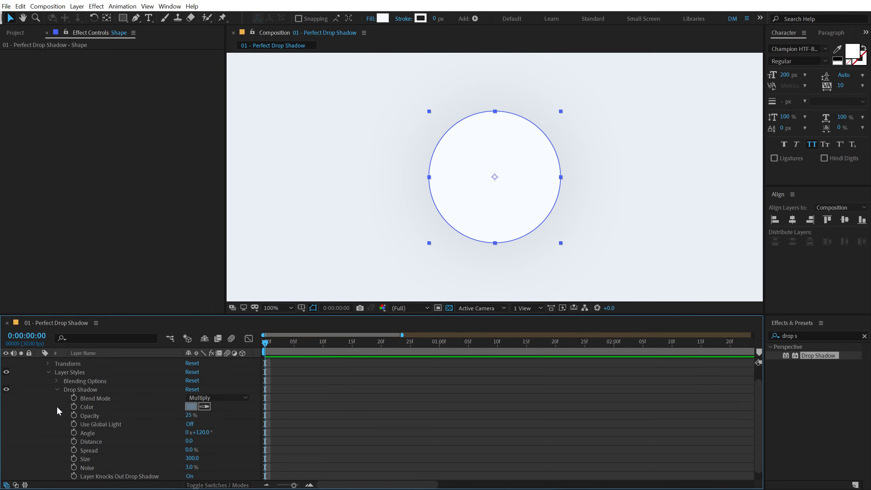
{"action": "left_click_drag", "start_coordinate": [124, 314], "coordinate": [134, 255]}
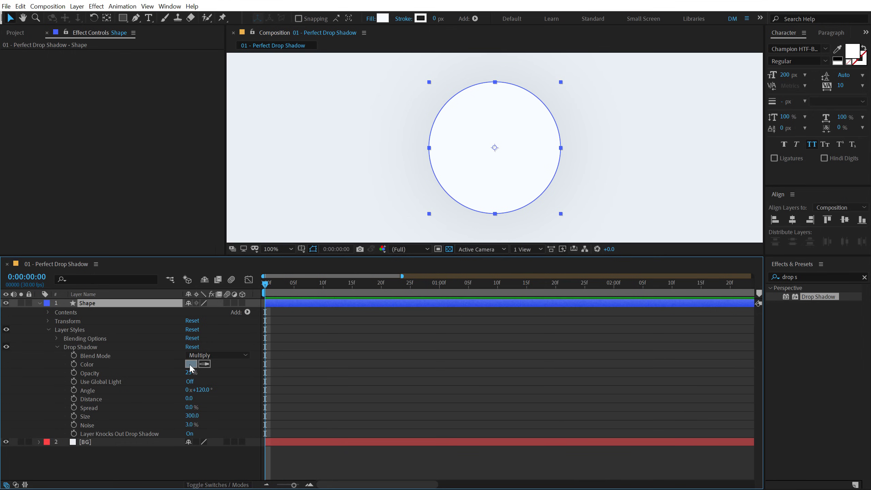
Step: Hide the layer controls in the composition view and raise the drop shadow style's opacity to 84%
{"action": "key", "text": "ctrl+shift+h"}
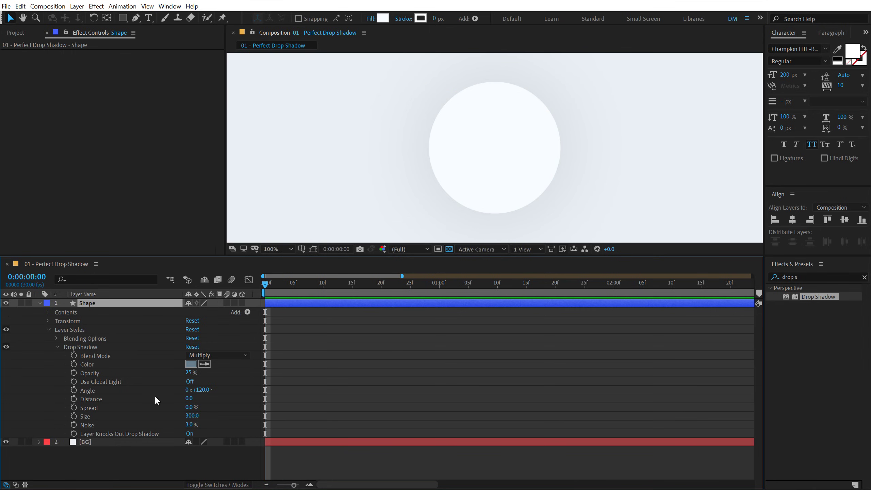
{"action": "left_click_drag", "start_coordinate": [191, 372], "coordinate": [235, 373]}
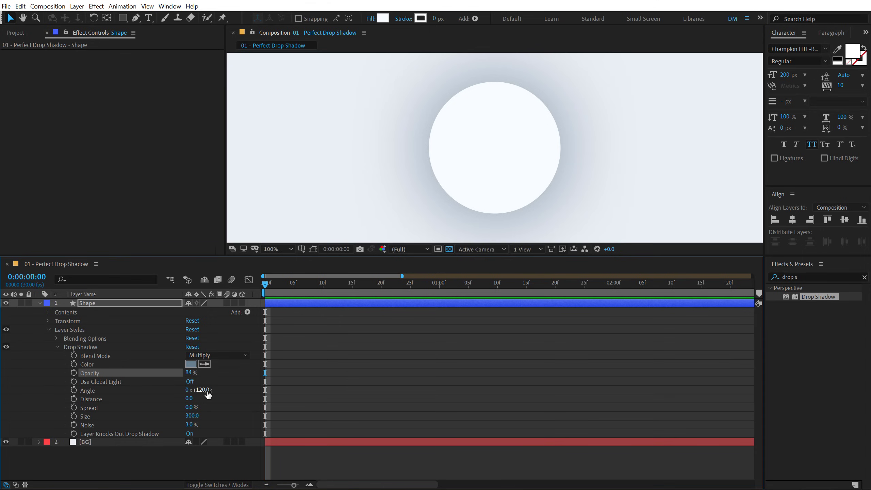
Step: Try a drop shadow size of 150 and undo the size change
{"action": "left_click", "coordinate": [192, 415]}
{"action": "type", "text": "75"}
{"action": "key", "text": "Return"}
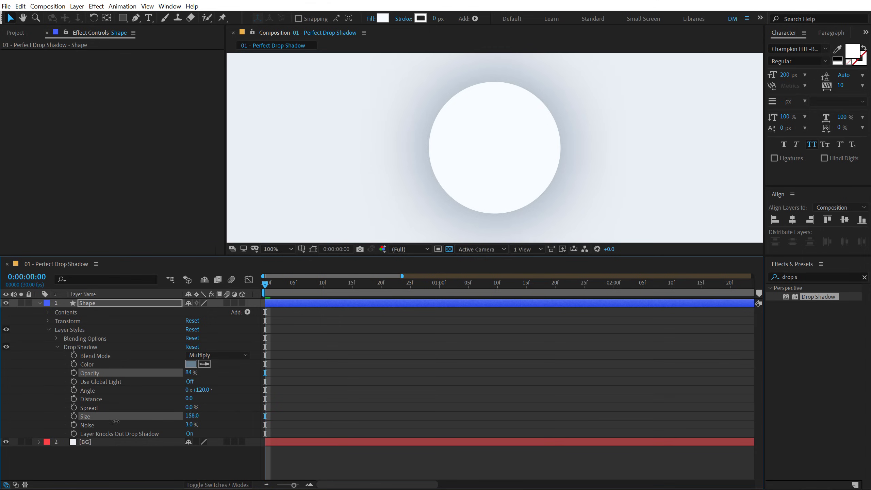
{"action": "key", "text": "ctrl+z"}
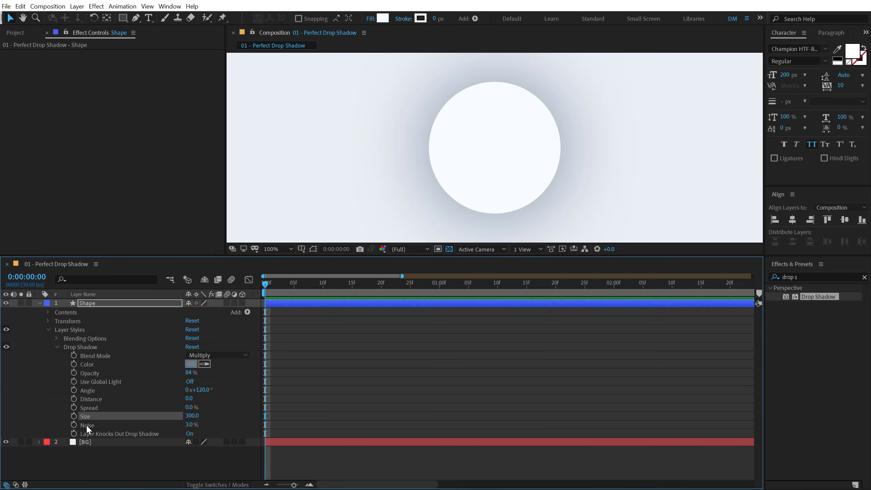
Step: Try a different noise amount on the drop shadow, restore it to 3%, and inspect the shadow's gradient up close
{"action": "left_click_drag", "start_coordinate": [187, 426], "coordinate": [151, 432]}
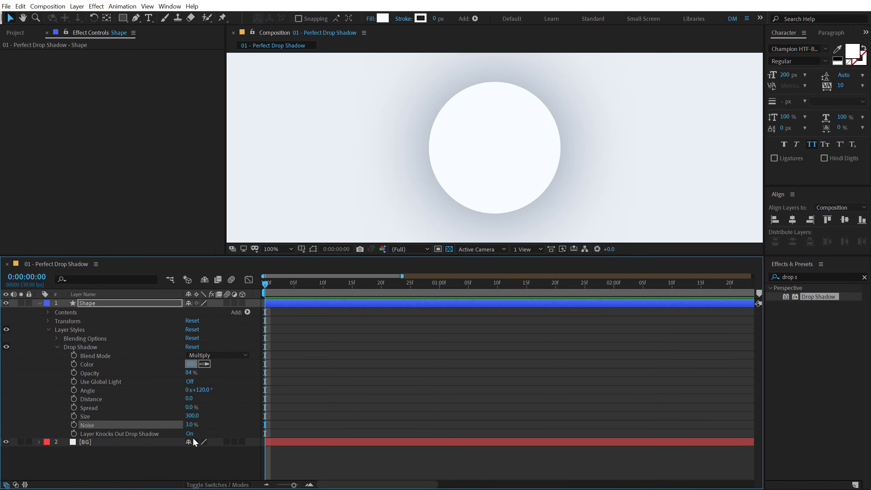
{"action": "left_click", "coordinate": [221, 423]}
{"action": "key", "text": "period"}
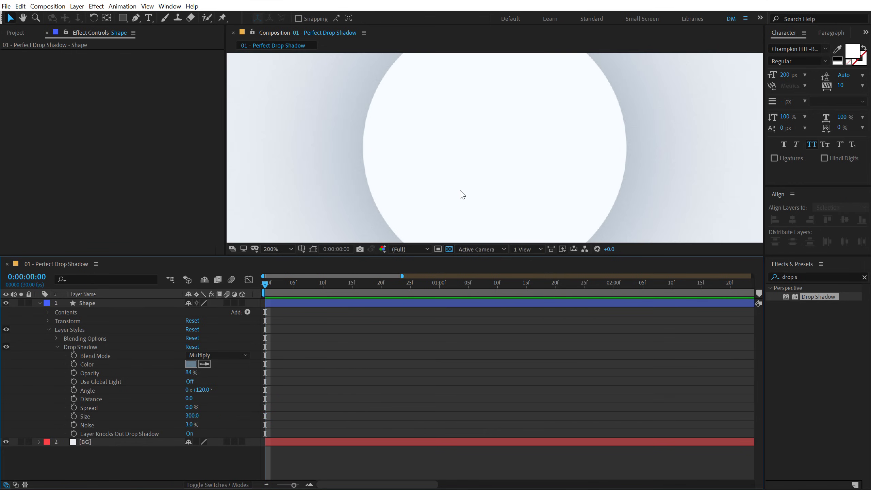
{"action": "key", "text": "comma"}
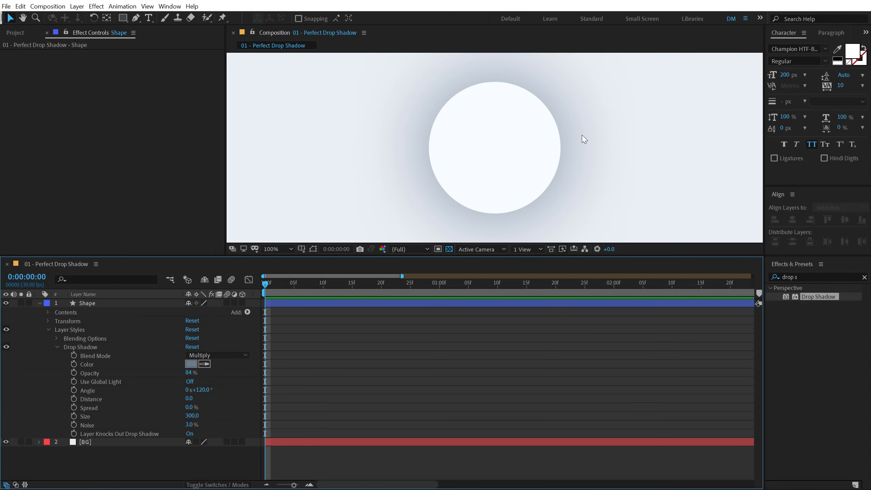
Step: Lower the drop shadow style's opacity to 27% and collapse the Shape layer's properties
{"action": "left_click_drag", "start_coordinate": [189, 373], "coordinate": [159, 374]}
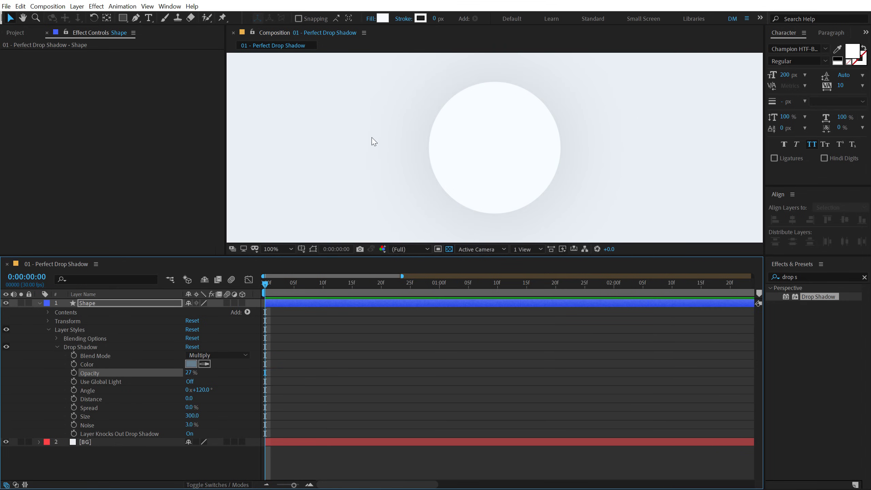
{"action": "scroll", "coordinate": [371, 140], "scroll_direction": "down", "scroll_amount": 2}
{"action": "scroll", "coordinate": [371, 140], "scroll_direction": "up", "scroll_amount": 2}
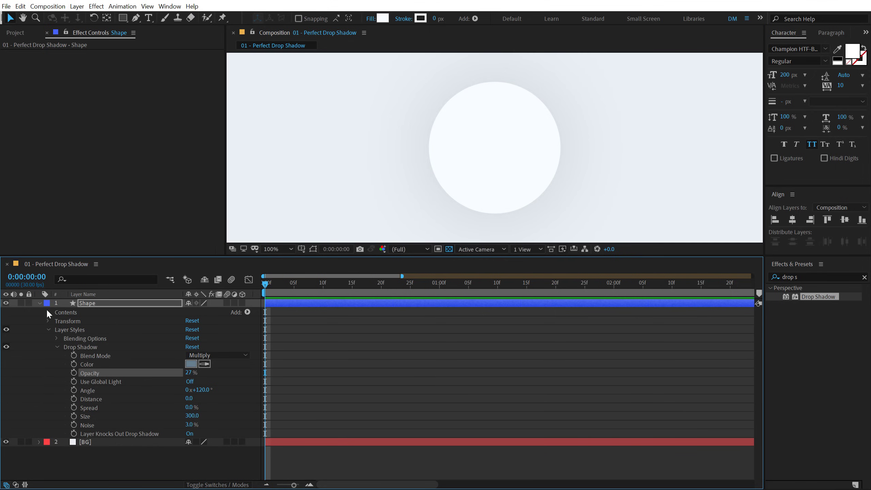
{"action": "left_click", "coordinate": [40, 302]}
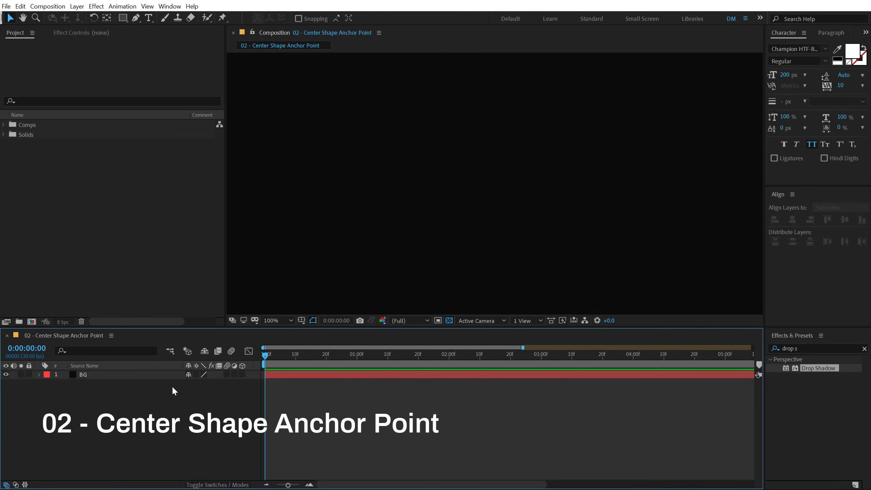
Step: Draw a white rectangle on a new shape layer, down and right of the composition's centre
{"action": "left_click", "coordinate": [123, 18]}
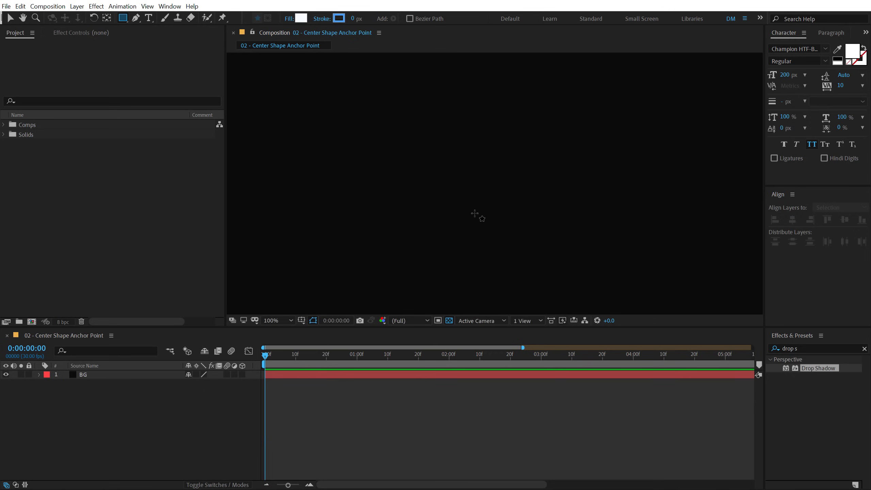
{"action": "left_click_drag", "start_coordinate": [421, 134], "coordinate": [681, 304]}
{"action": "left_click", "coordinate": [10, 17]}
{"action": "key", "text": "ctrl+alt+Home"}
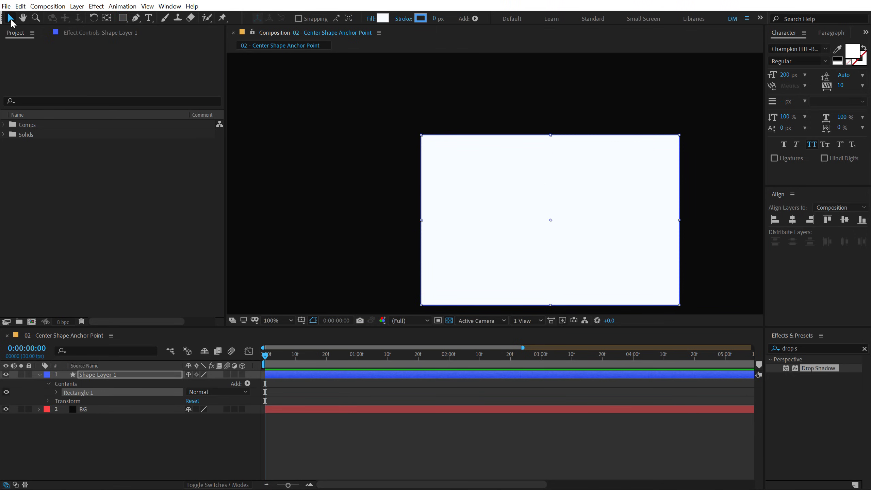
Step: Show the title/action safe guides so the composition's centre is marked
{"action": "left_click", "coordinate": [713, 167]}
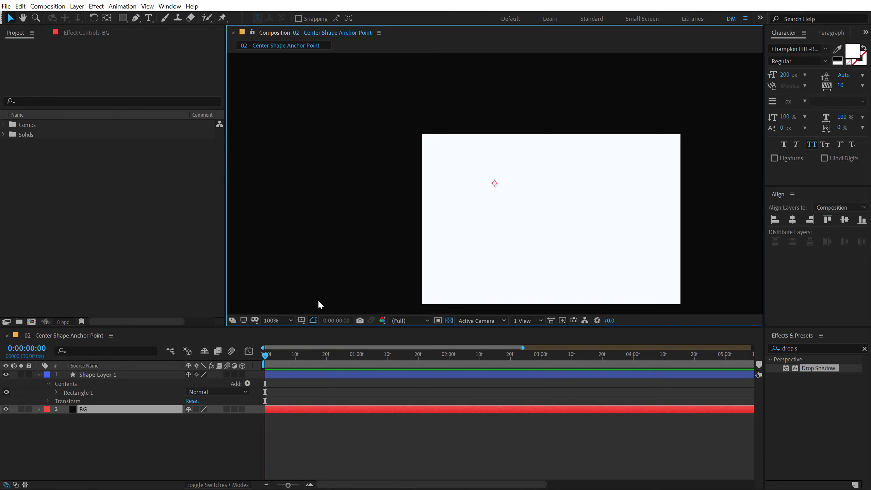
{"action": "left_click", "coordinate": [301, 320]}
{"action": "left_click", "coordinate": [327, 332]}
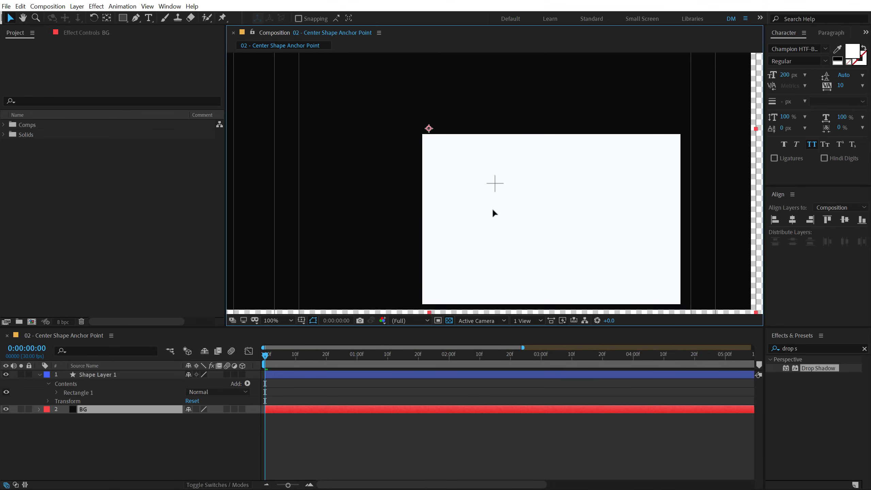
Step: Delete the rectangle's shape layer and draw a white circle on a new one, up and left of the composition's centre
{"action": "left_click", "coordinate": [90, 375]}
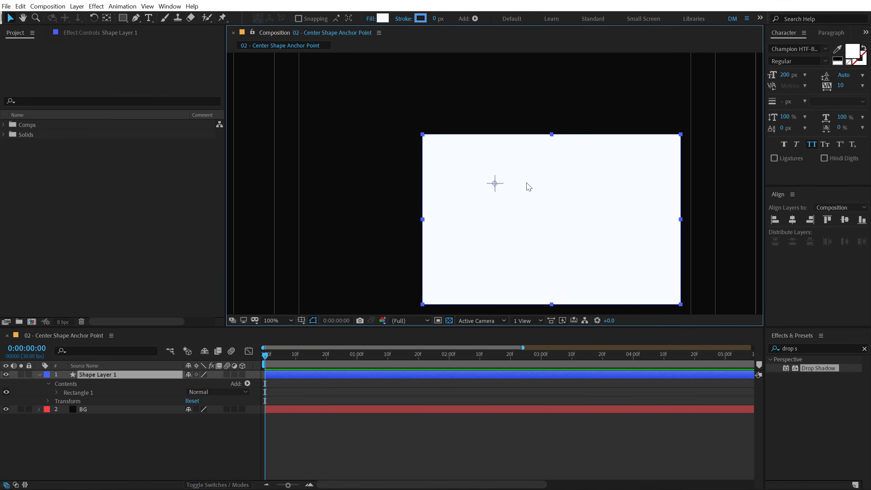
{"action": "key", "text": "Delete"}
{"action": "left_click_drag", "start_coordinate": [130, 19], "coordinate": [149, 36]}
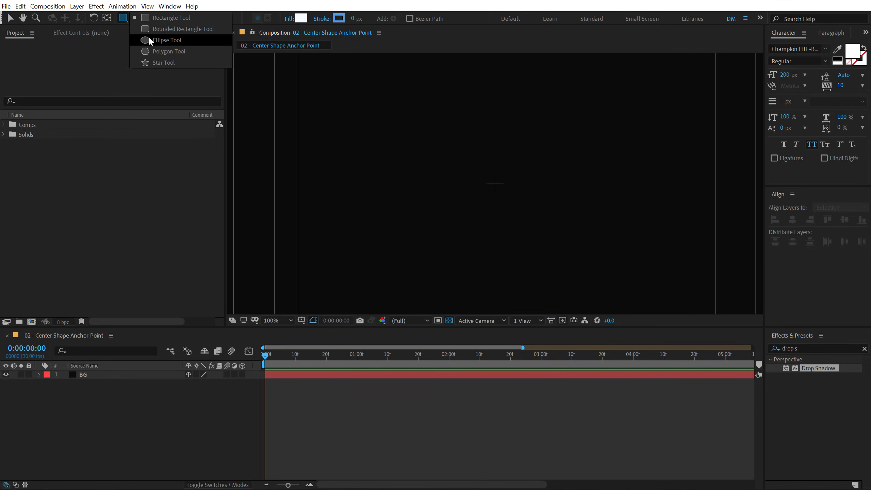
{"action": "left_click", "coordinate": [149, 40]}
{"action": "mouse_move", "coordinate": [317, 75]}
{"action": "left_mouse_down"}
{"action": "mouse_move", "coordinate": [458, 195]}
{"action": "mouse_move", "coordinate": [460, 217]}
{"action": "left_mouse_up"}
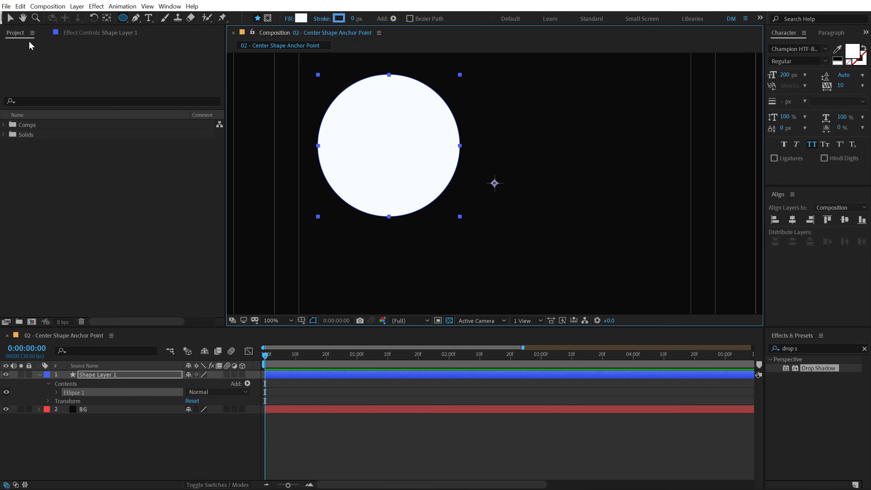
{"action": "left_click", "coordinate": [9, 18]}
Step: Reveal the circle layer's rotation and rotate it to -96° around its off-centre anchor point
{"action": "left_click", "coordinate": [97, 375]}
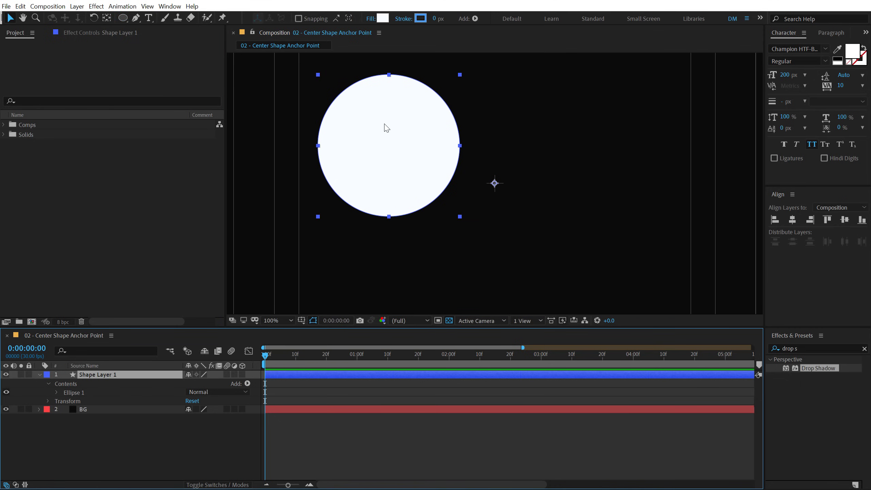
{"action": "key", "text": "r"}
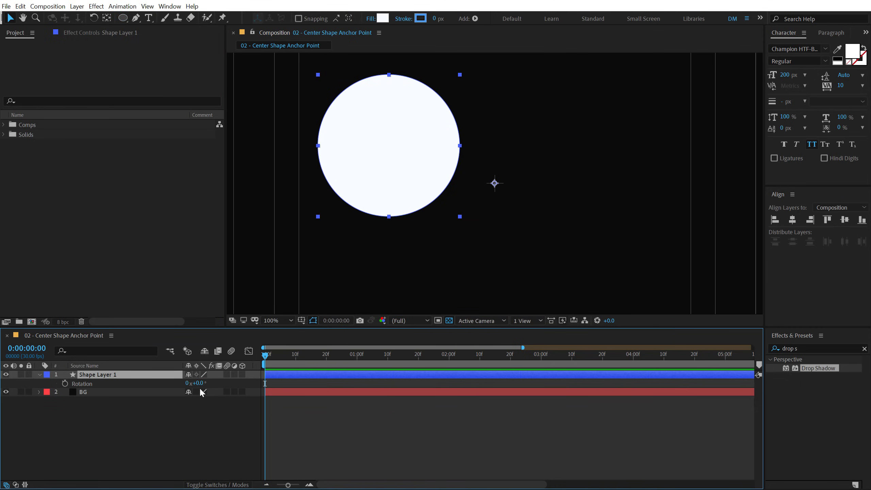
{"action": "left_click_drag", "start_coordinate": [199, 383], "coordinate": [199, 410]}
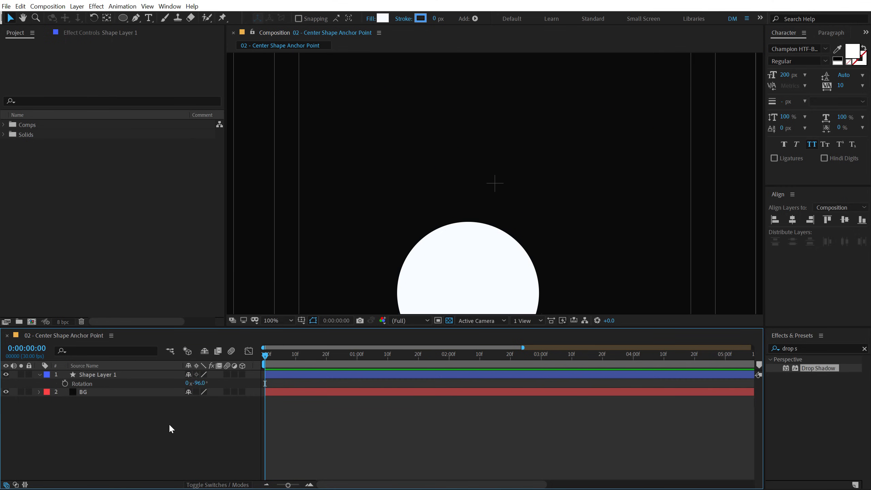
Step: Undo the circle's rotation and centre the shape layer's anchor point on the circle
{"action": "key", "text": "ctrl+z"}
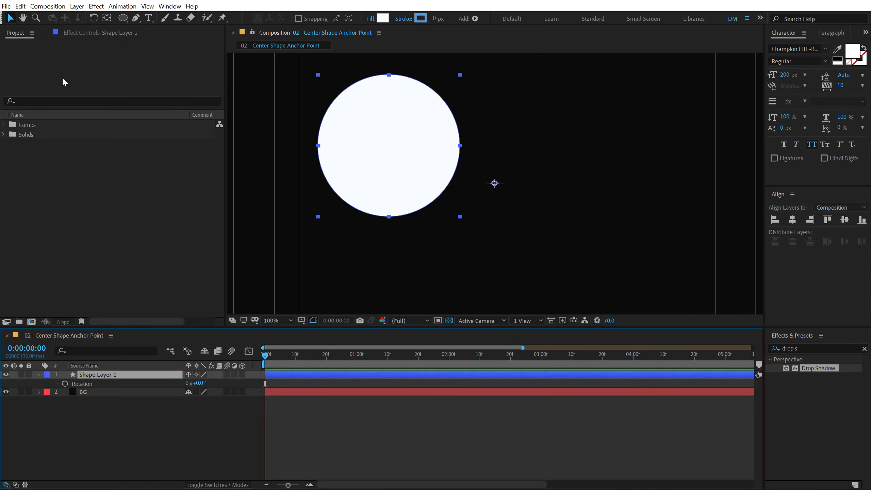
{"action": "left_click", "coordinate": [107, 19]}
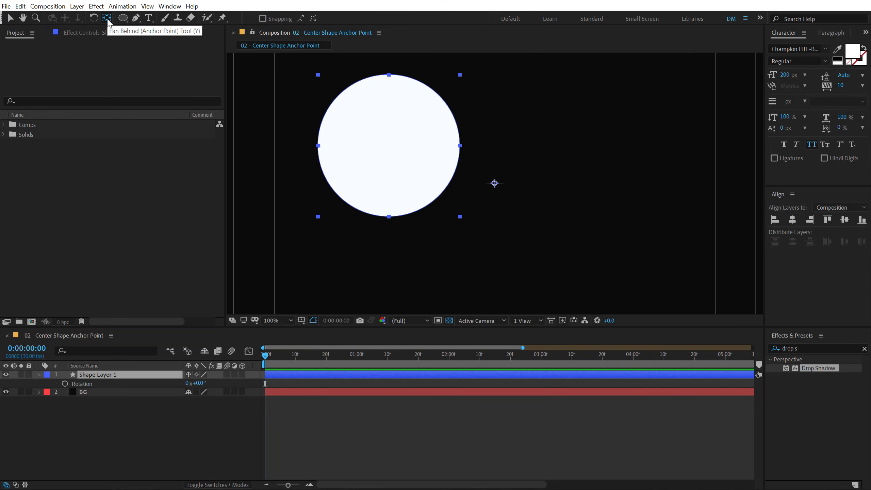
{"action": "key", "text": "ctrl+alt+Home"}
{"action": "left_click", "coordinate": [97, 451]}
{"action": "left_click", "coordinate": [96, 374]}
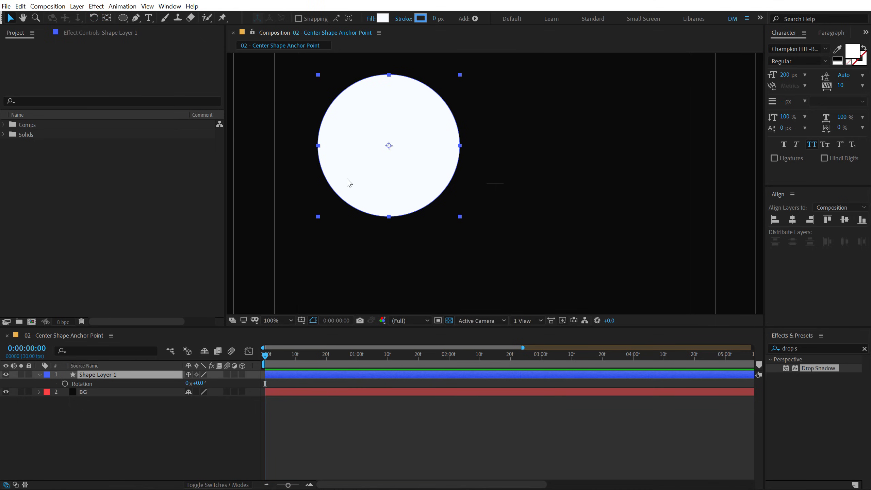
Step: Move the circle slightly down and to the left, and delete its shape layer
{"action": "left_click_drag", "start_coordinate": [397, 162], "coordinate": [395, 178]}
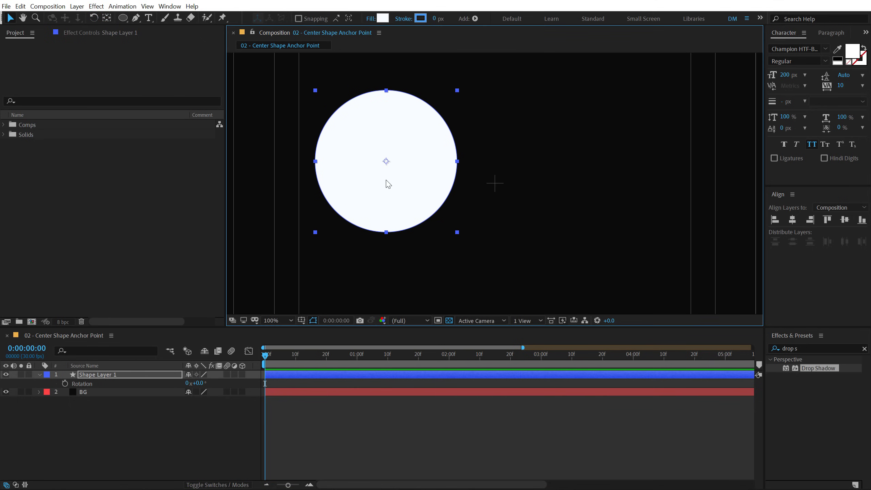
{"action": "mouse_move", "coordinate": [387, 183]}
{"action": "left_mouse_down"}
{"action": "mouse_move", "coordinate": [481, 144]}
{"action": "mouse_move", "coordinate": [377, 187]}
{"action": "left_mouse_up"}
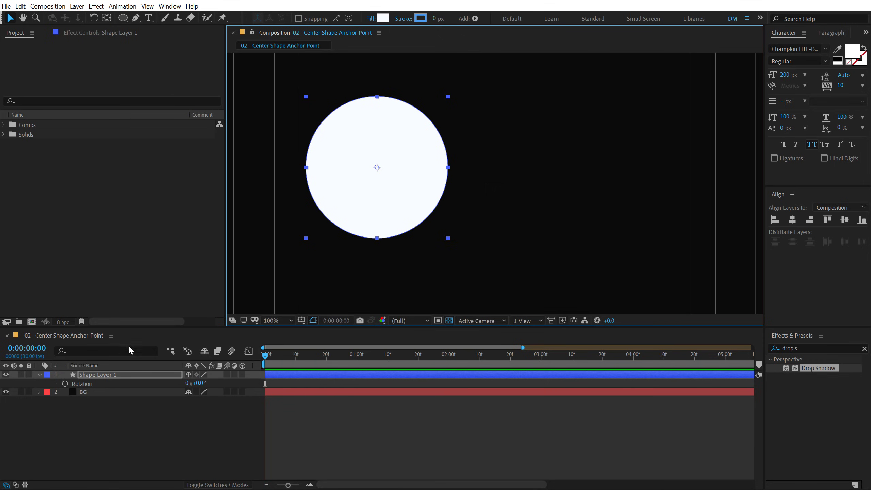
{"action": "left_click", "coordinate": [420, 236]}
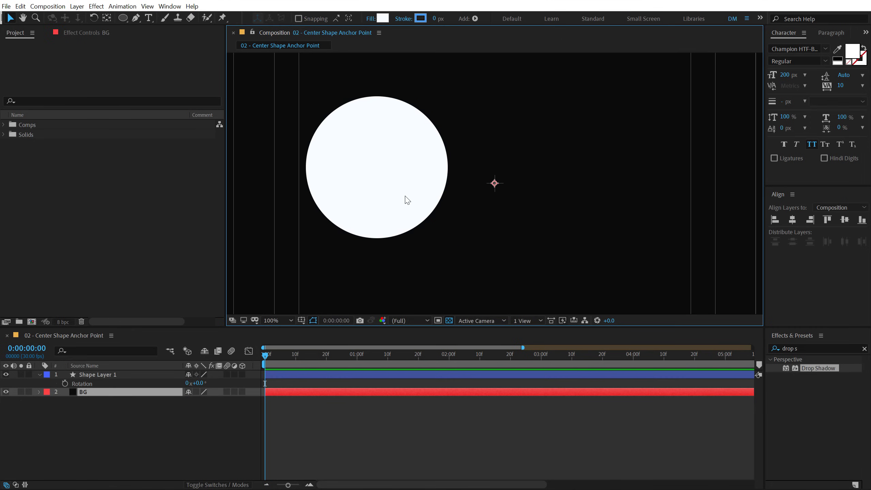
{"action": "left_click", "coordinate": [91, 374]}
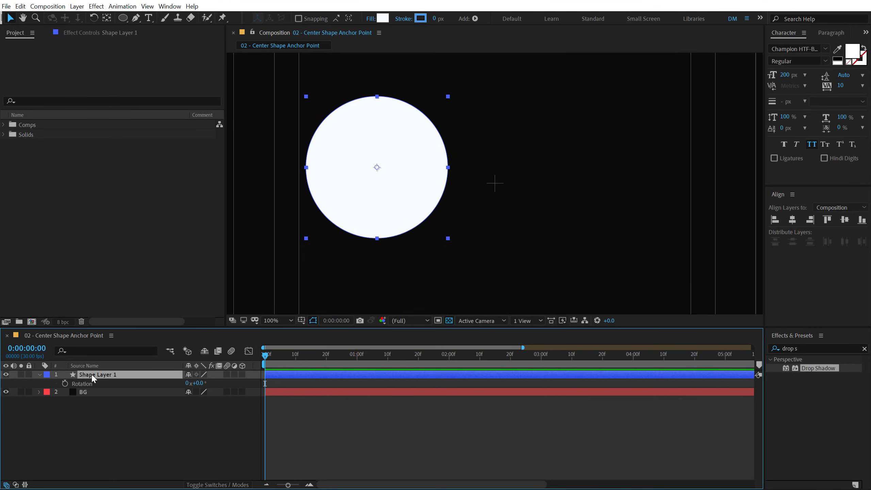
{"action": "key", "text": "Delete"}
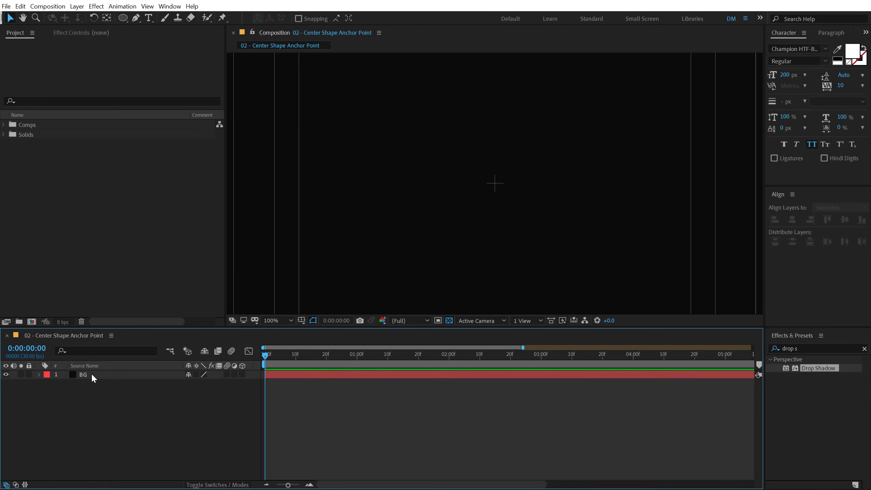
Step: Enable Center Anchor Point in New Shape Layers in the general preferences
{"action": "left_click", "coordinate": [21, 6]}
{"action": "mouse_move", "coordinate": [140, 253]}
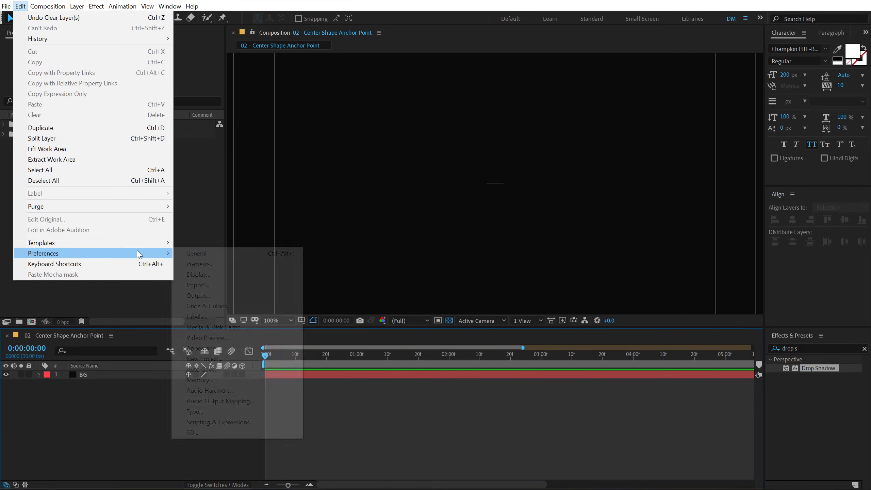
{"action": "left_click", "coordinate": [211, 251]}
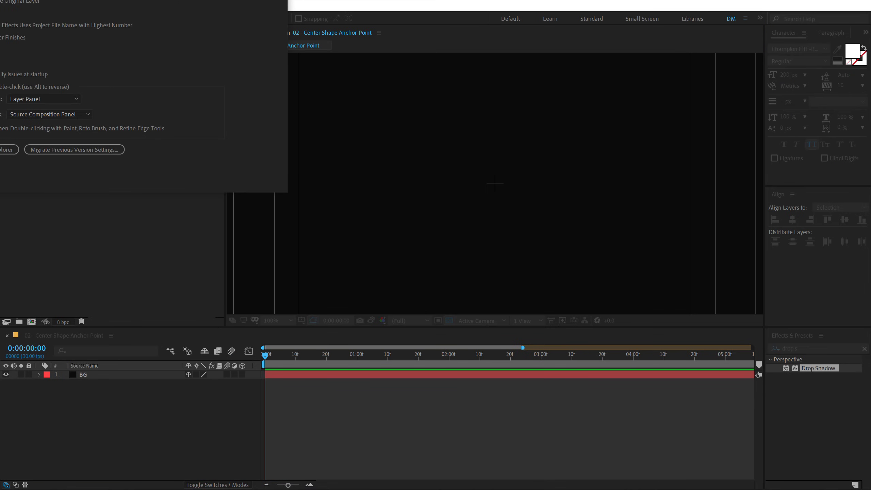
{"action": "left_click_drag", "start_coordinate": [55, 1], "coordinate": [380, 132]}
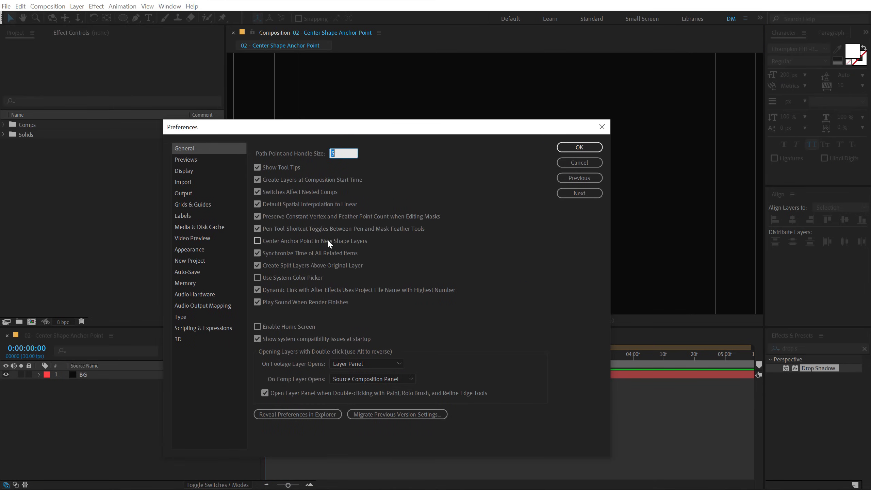
{"action": "left_click", "coordinate": [257, 240]}
{"action": "left_click", "coordinate": [579, 147]}
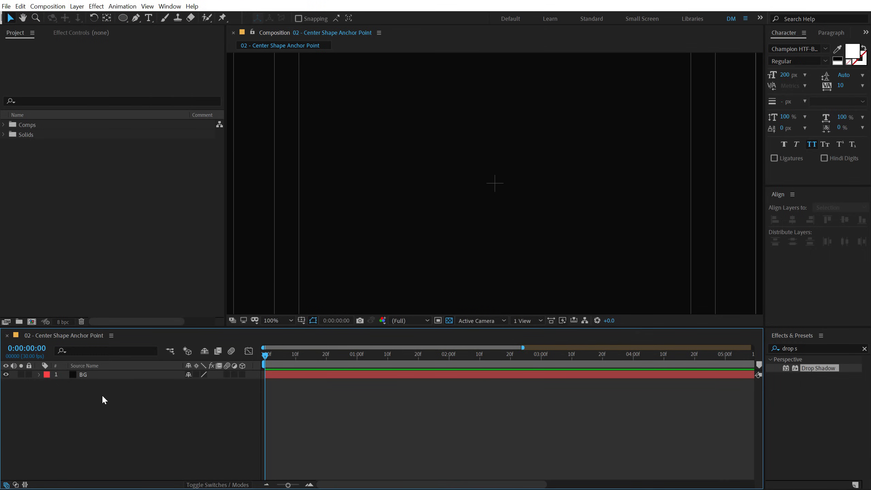
Step: Draw two white circles on separate new shape layers, a larger one left and a smaller one right of the composition's centre, and select all layers
{"action": "left_click", "coordinate": [122, 18]}
{"action": "left_click_drag", "start_coordinate": [318, 91], "coordinate": [454, 228]}
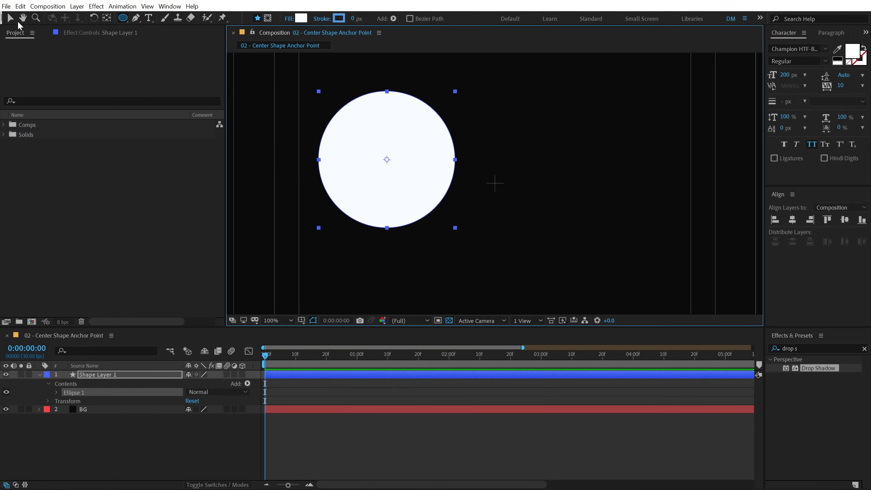
{"action": "left_click", "coordinate": [158, 441]}
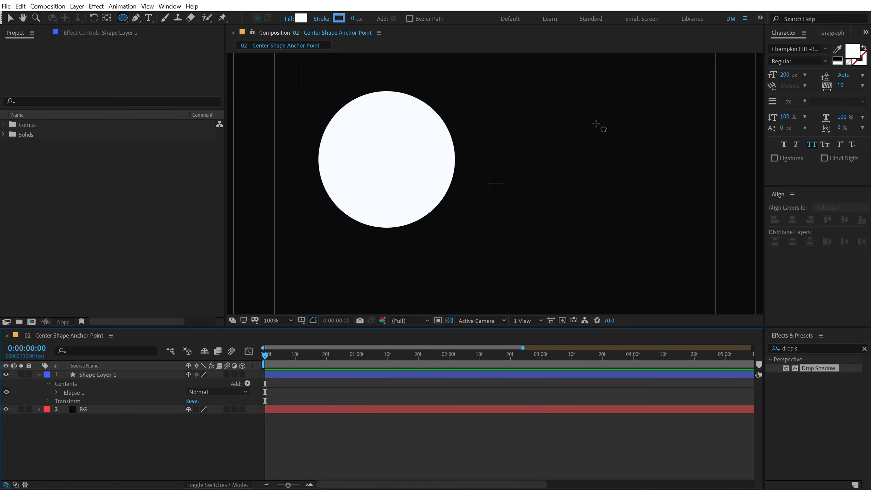
{"action": "left_click_drag", "start_coordinate": [596, 124], "coordinate": [701, 229]}
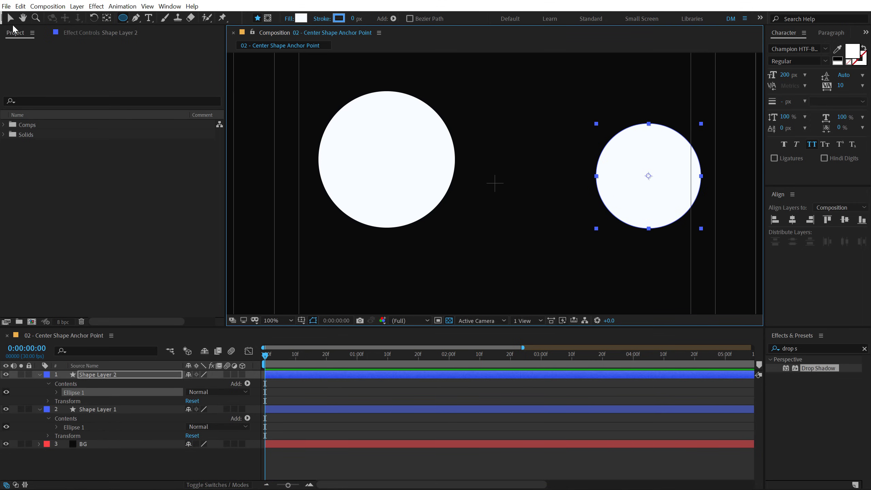
{"action": "left_click", "coordinate": [11, 17]}
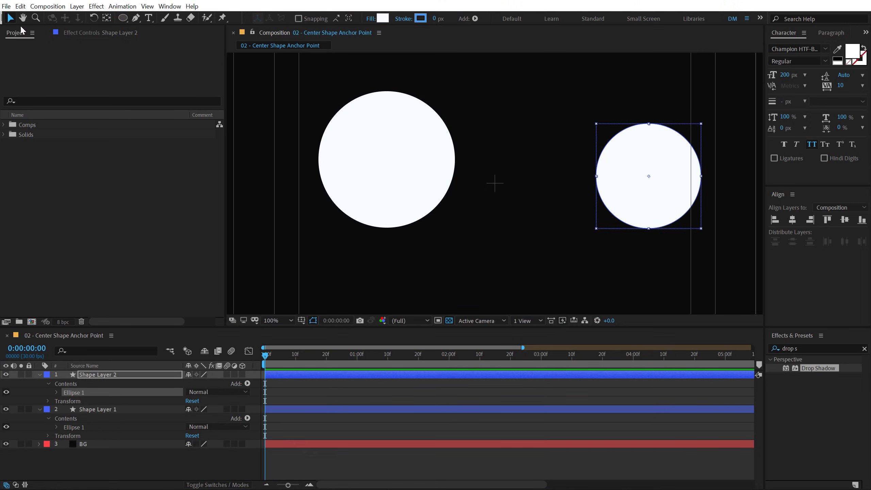
{"action": "left_click", "coordinate": [111, 466]}
{"action": "key", "text": "ctrl+a"}
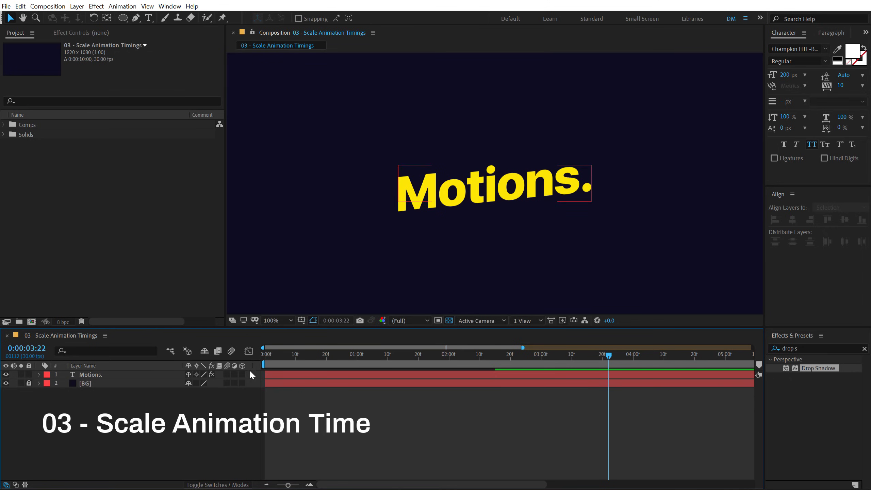
Step: Reveal the keyframed properties of the "Motions." text layer and preview its existing animation
{"action": "left_click_drag", "start_coordinate": [274, 352], "coordinate": [522, 357]}
{"action": "left_click", "coordinate": [106, 375]}
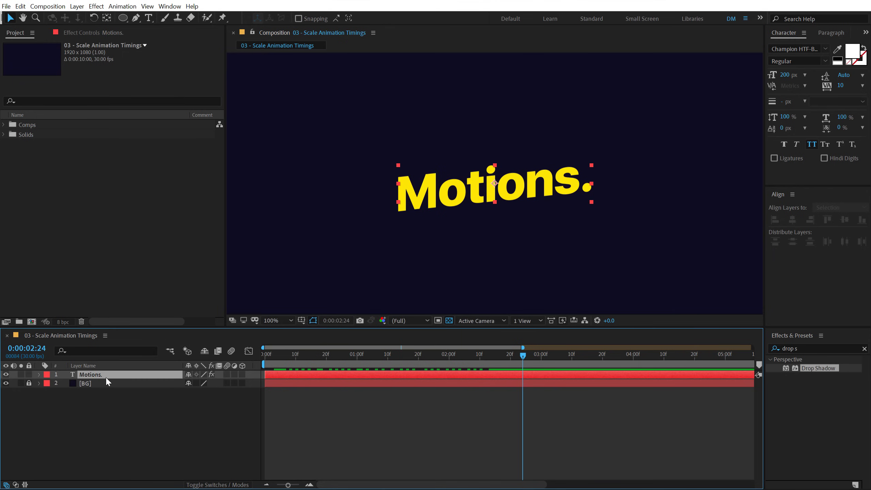
{"action": "key", "text": "u"}
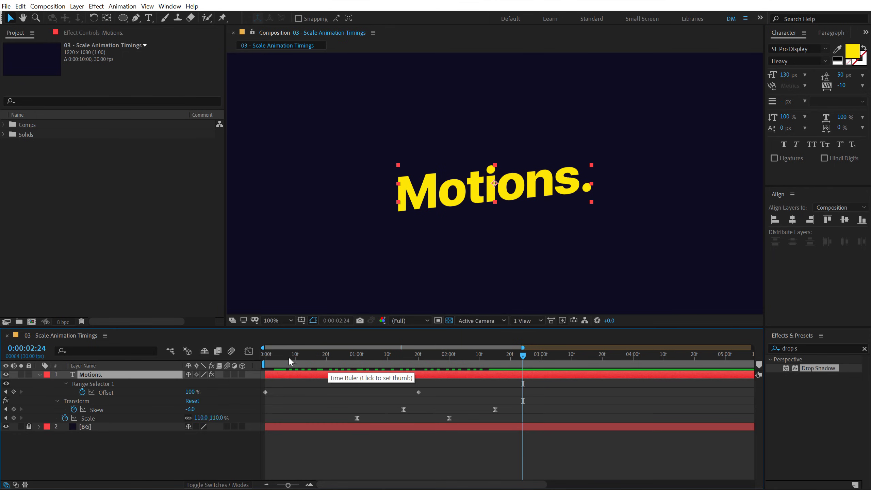
{"action": "left_click_drag", "start_coordinate": [304, 355], "coordinate": [313, 357]}
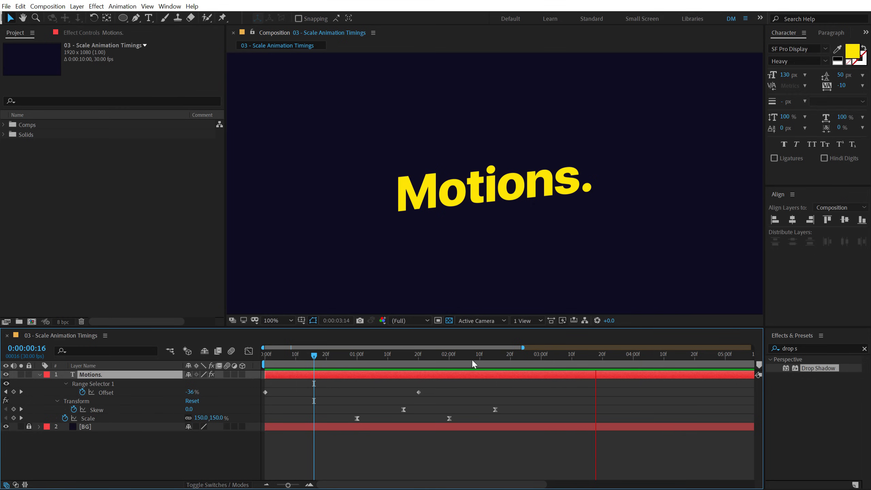
{"action": "left_click_drag", "start_coordinate": [424, 358], "coordinate": [494, 365]}
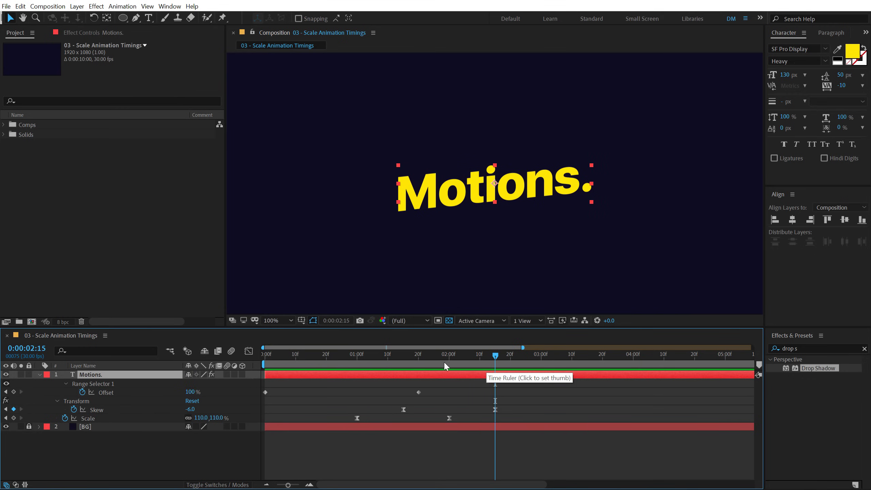
Step: Stretch all the "Motions." layer's keyframes proportionally so the last one falls at 0:00:04:00, and preview the slower animation
{"action": "key", "text": "semicolon"}
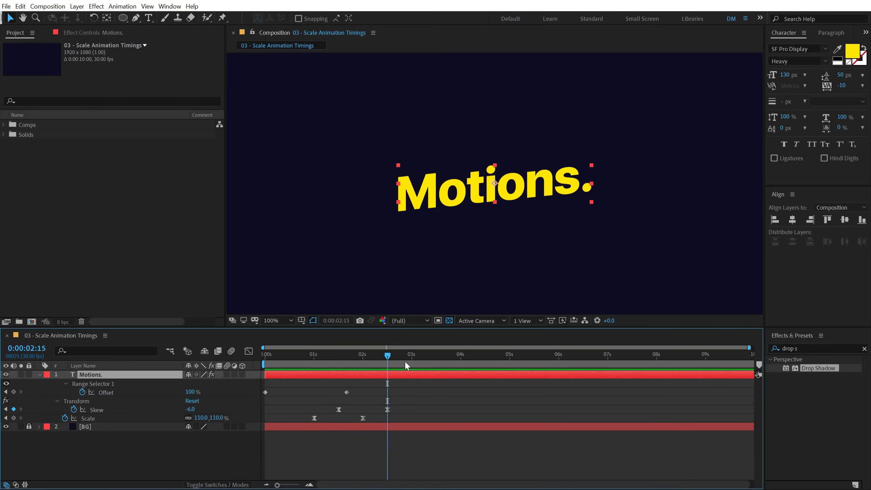
{"action": "left_click_drag", "start_coordinate": [392, 353], "coordinate": [459, 368]}
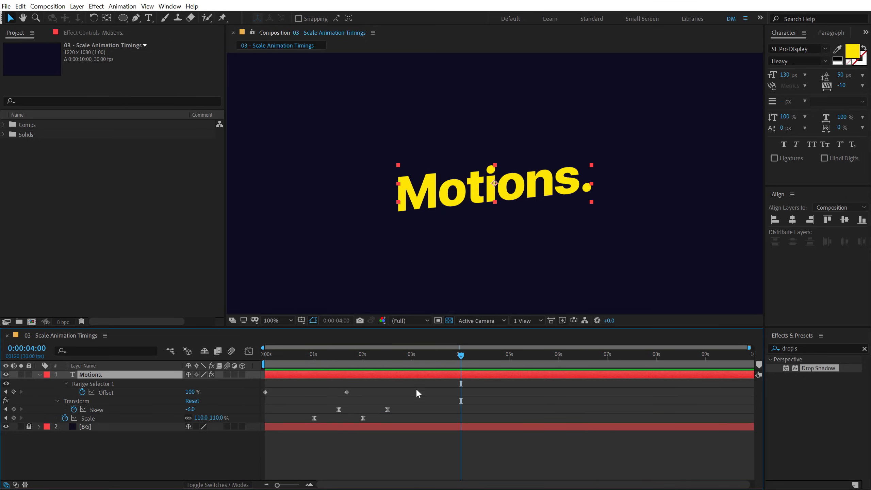
{"action": "left_click_drag", "start_coordinate": [446, 381], "coordinate": [242, 446]}
{"action": "mouse_move", "coordinate": [387, 413]}
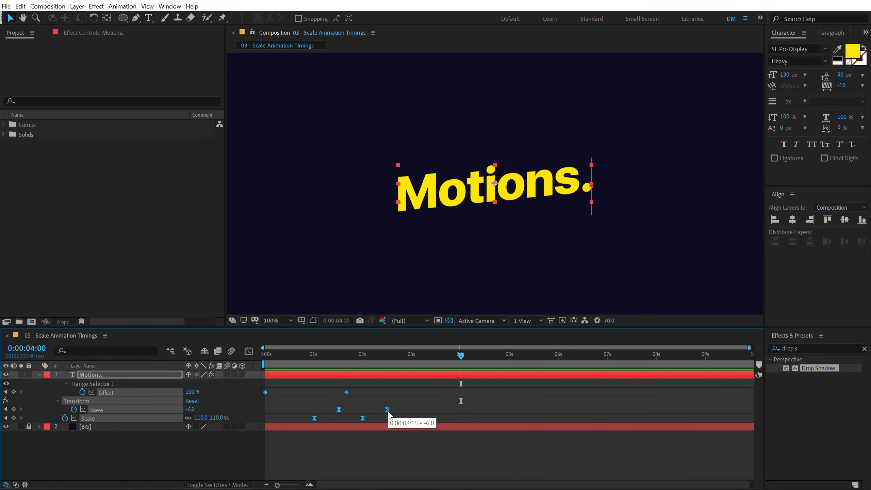
{"action": "left_click_drag", "start_coordinate": [389, 415], "coordinate": [461, 417]}
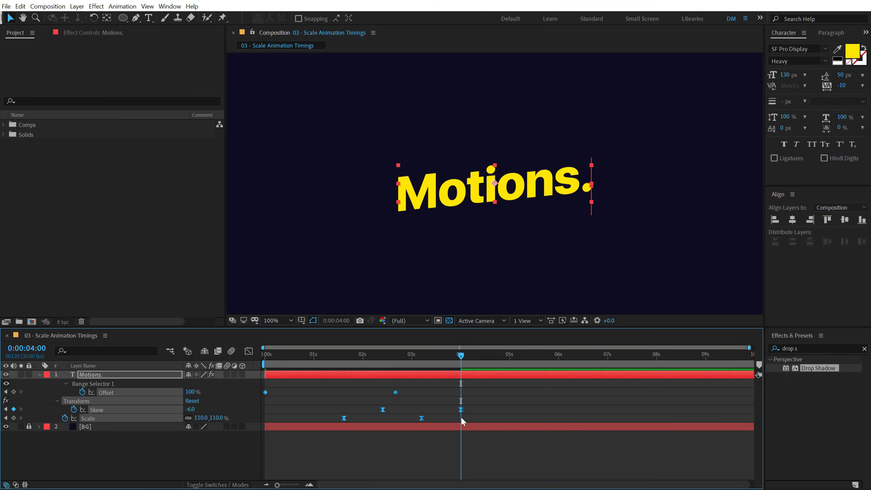
{"action": "left_click", "coordinate": [386, 451]}
{"action": "key", "text": "Home"}
{"action": "key", "text": "space"}
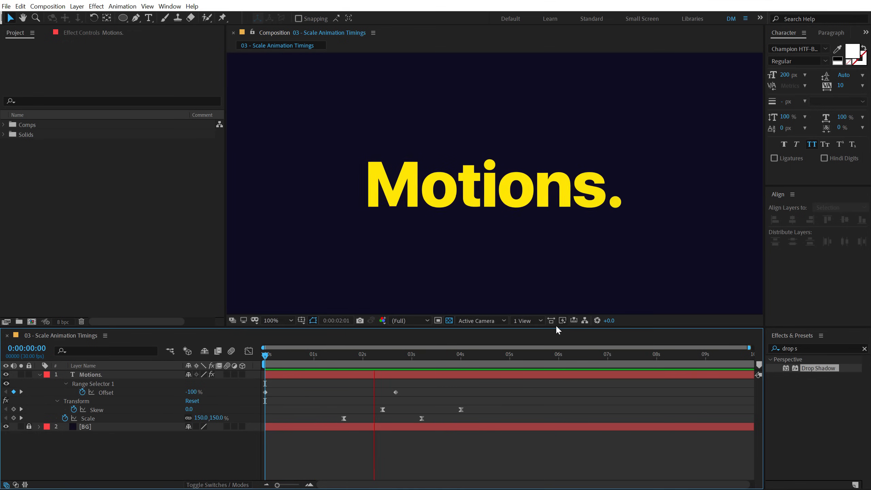
Step: Compress all the "Motions." layer's keyframes proportionally so the last one falls at about one second, and preview the faster animation
{"action": "left_click", "coordinate": [452, 357]}
{"action": "left_click_drag", "start_coordinate": [511, 392], "coordinate": [216, 438]}
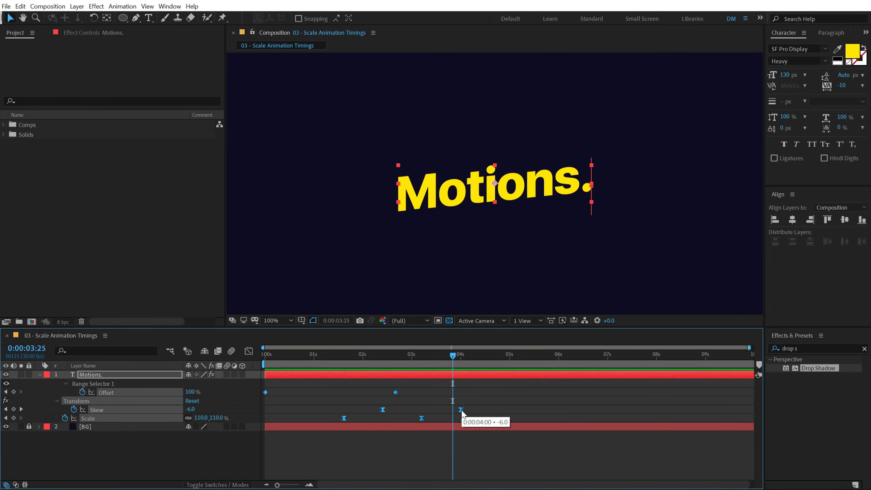
{"action": "left_click_drag", "start_coordinate": [461, 410], "coordinate": [313, 396]}
{"action": "key", "text": "Home"}
{"action": "key", "text": "space"}
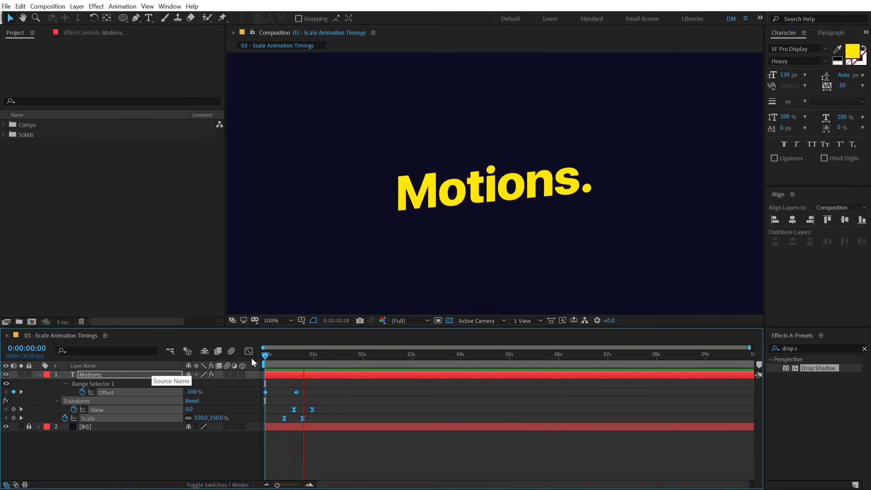
{"action": "key", "text": "space"}
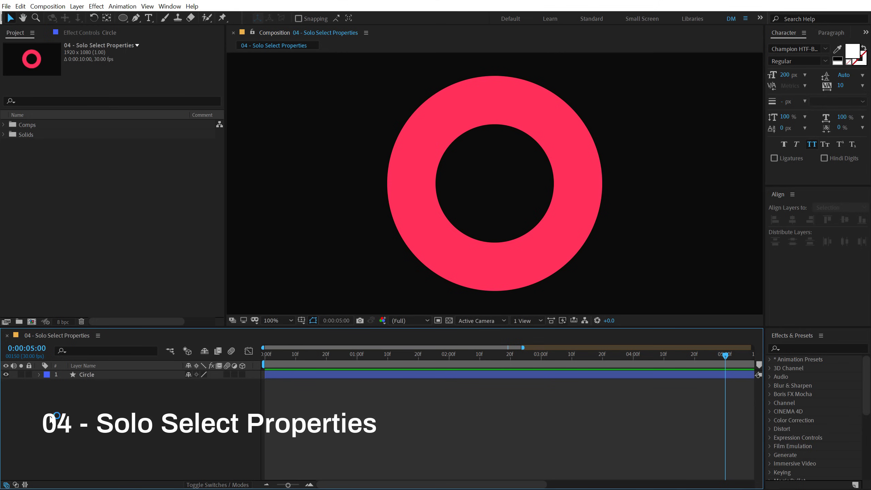
Step: Expand every property group of the Circle layer in composition 04 and enlarge the timeline area to look through the property list
{"action": "left_click", "coordinate": [40, 376]}
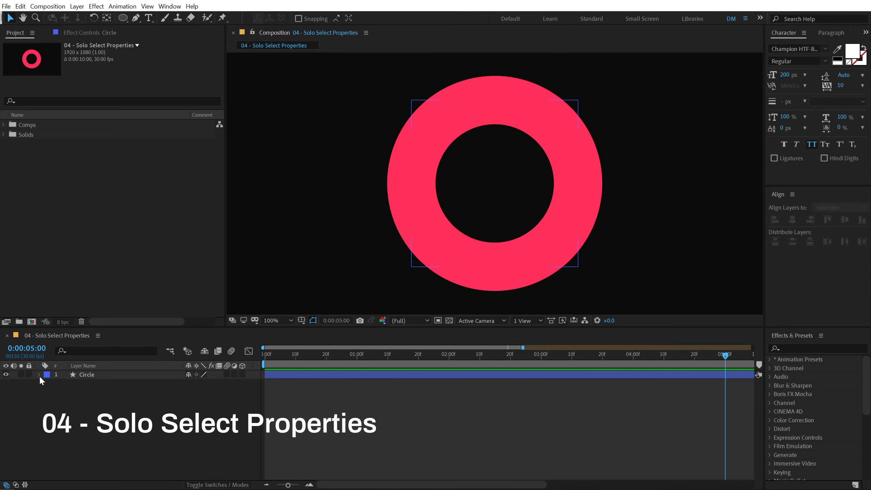
{"action": "left_click", "coordinate": [40, 376], "text": "ctrl"}
{"action": "left_click_drag", "start_coordinate": [120, 328], "coordinate": [137, 182]}
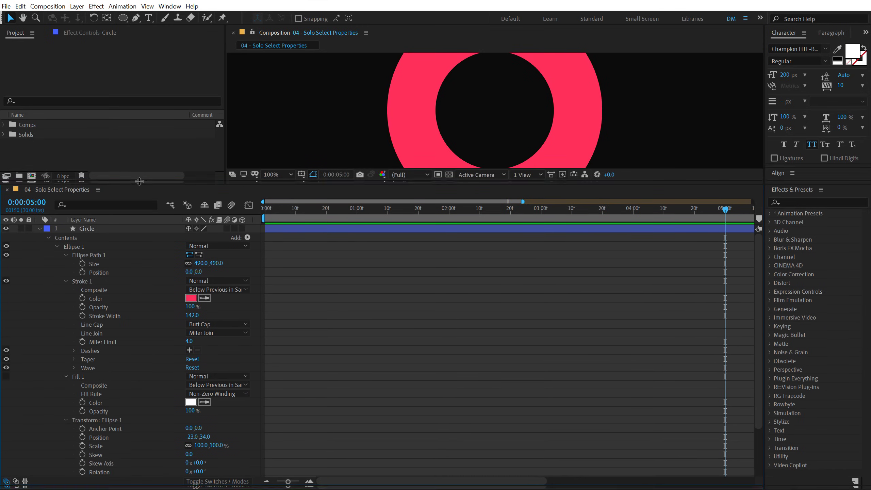
{"action": "left_click", "coordinate": [420, 109]}
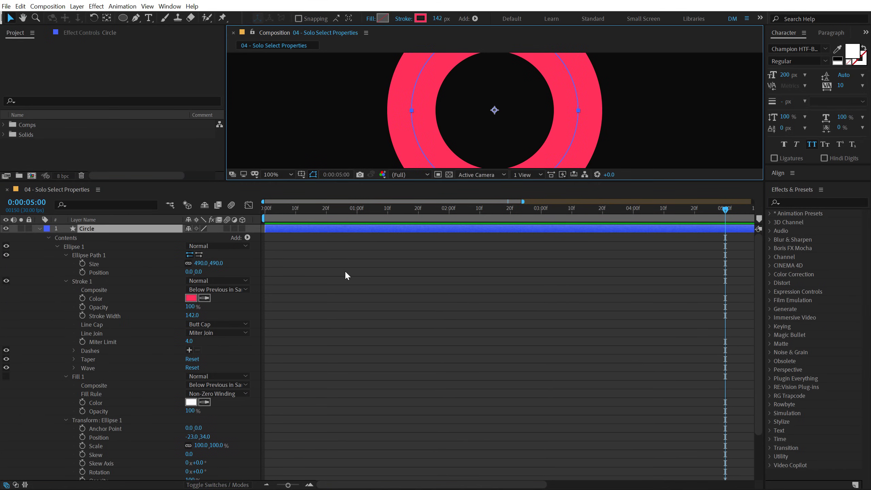
{"action": "left_click", "coordinate": [378, 315]}
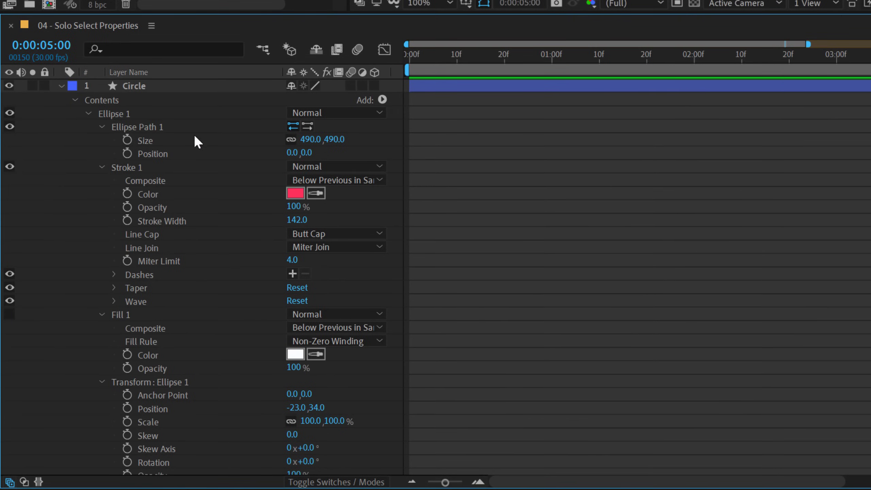
{"action": "scroll", "coordinate": [140, 190], "scroll_direction": "down", "scroll_amount": 5}
{"action": "scroll", "coordinate": [185, 310], "scroll_direction": "up", "scroll_amount": 5}
Step: Isolate the Circle layer's Ellipse Path Position, Stroke Color, Fill Color, and Ellipse Transform Position and Scale, and put the current time at 0:00:00:15
{"action": "left_click", "coordinate": [152, 157]}
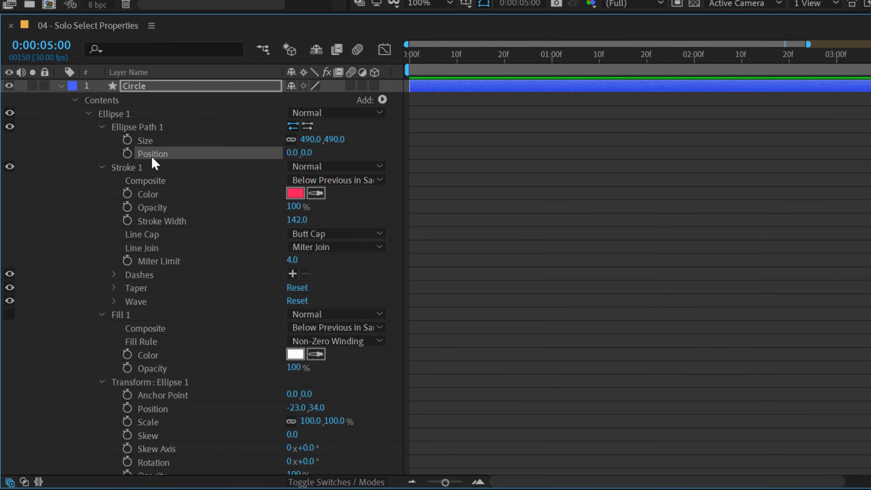
{"action": "left_click", "coordinate": [153, 195], "text": "ctrl"}
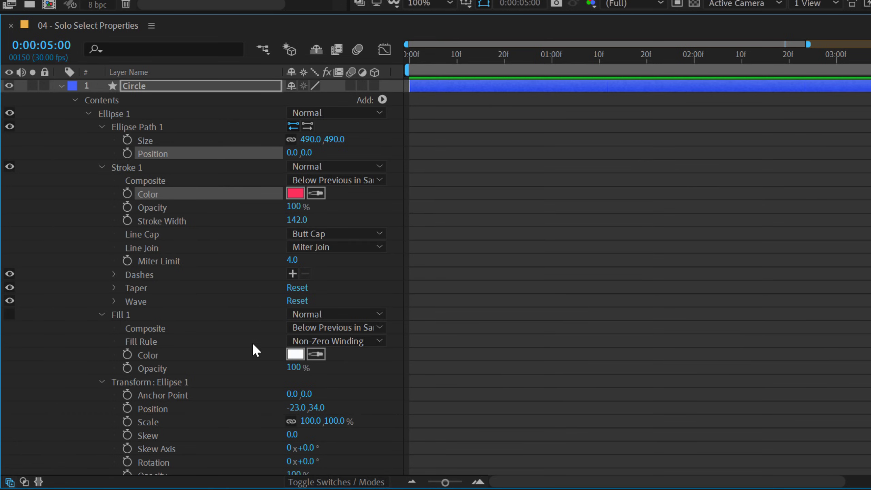
{"action": "left_click", "coordinate": [147, 357], "text": "ctrl"}
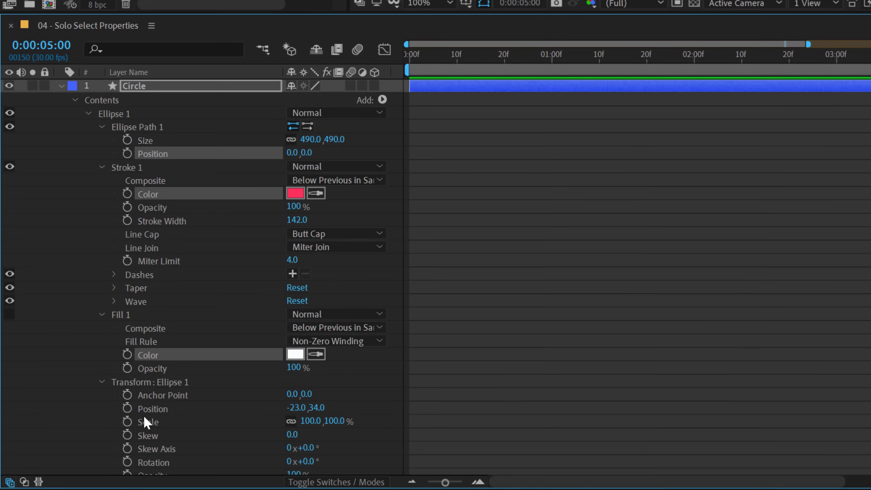
{"action": "left_click", "coordinate": [152, 408], "text": "ctrl"}
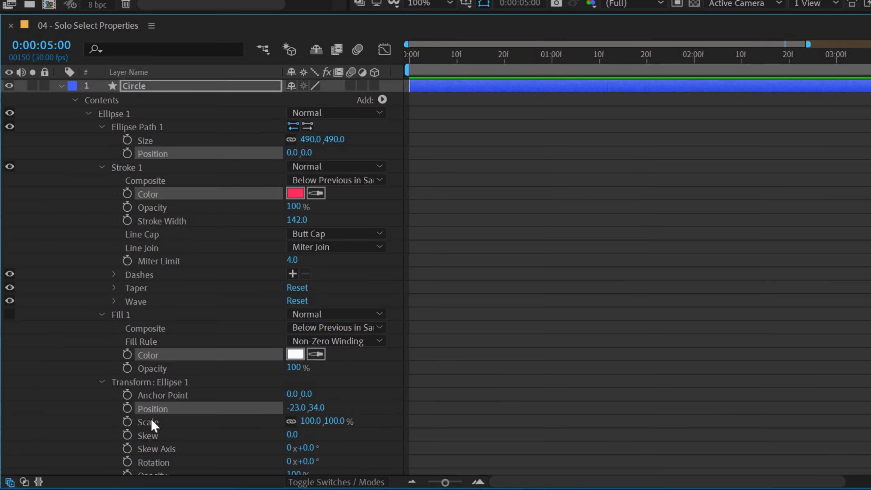
{"action": "left_click", "coordinate": [151, 421], "text": "ctrl"}
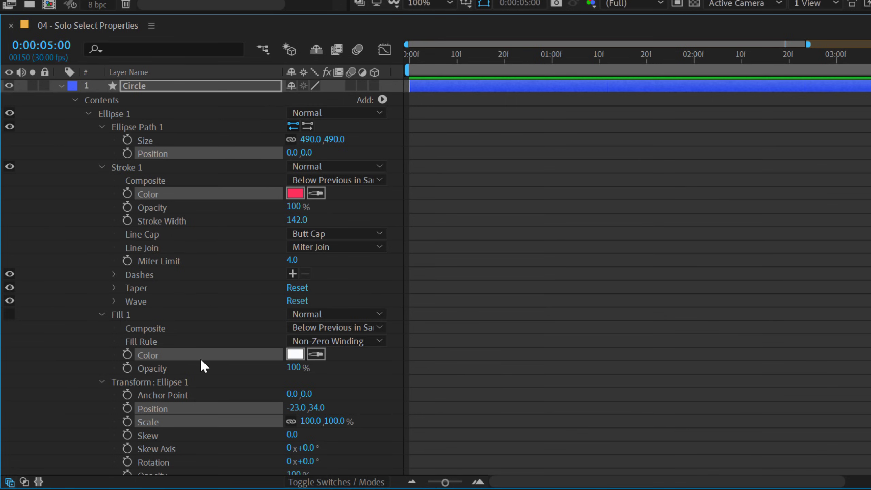
{"action": "key", "text": "s"}
{"action": "key", "text": "s"}
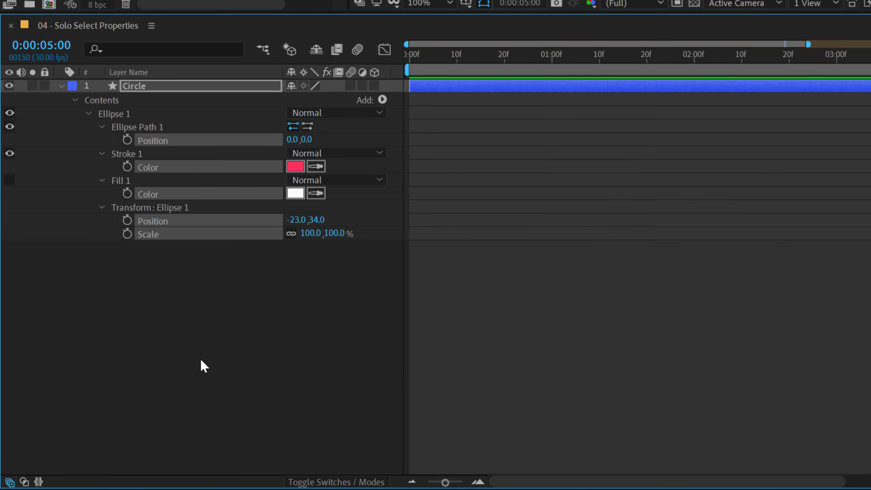
{"action": "mouse_move", "coordinate": [476, 58]}
{"action": "left_mouse_down"}
{"action": "mouse_move", "coordinate": [411, 59]}
{"action": "mouse_move", "coordinate": [480, 72]}
{"action": "left_mouse_up"}
{"action": "left_click", "coordinate": [121, 303]}
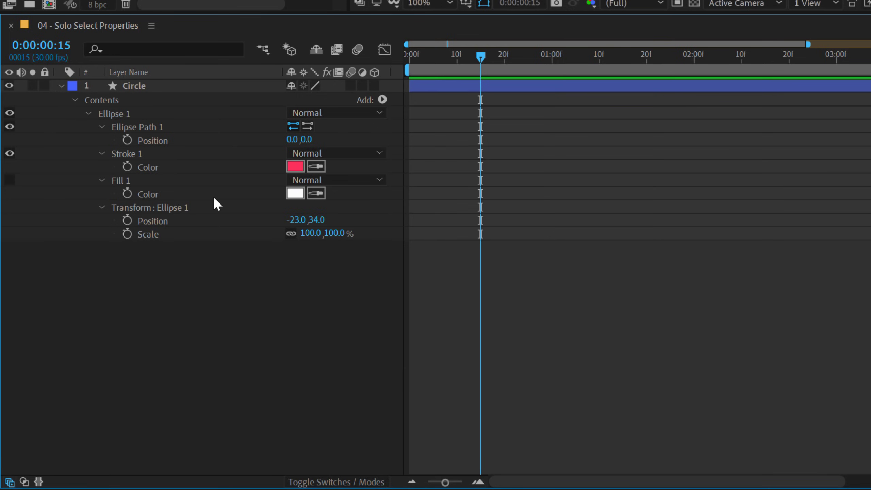
Step: Restore the hidden properties of the Circle layer's Ellipse Path 1, Stroke 1 and Fill 1 groups by collapsing and re-expanding them
{"action": "left_click", "coordinate": [101, 126]}
{"action": "left_click", "coordinate": [100, 167]}
{"action": "left_click", "coordinate": [100, 167]}
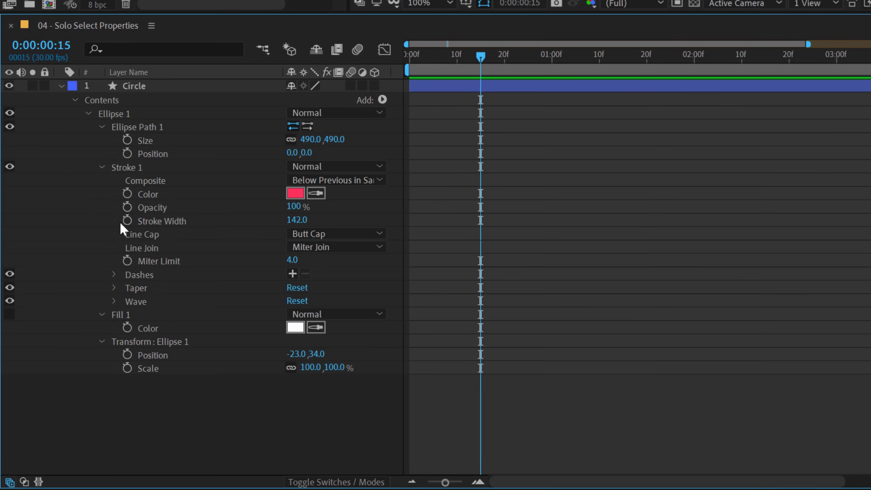
{"action": "left_click", "coordinate": [102, 315]}
{"action": "left_click", "coordinate": [101, 316]}
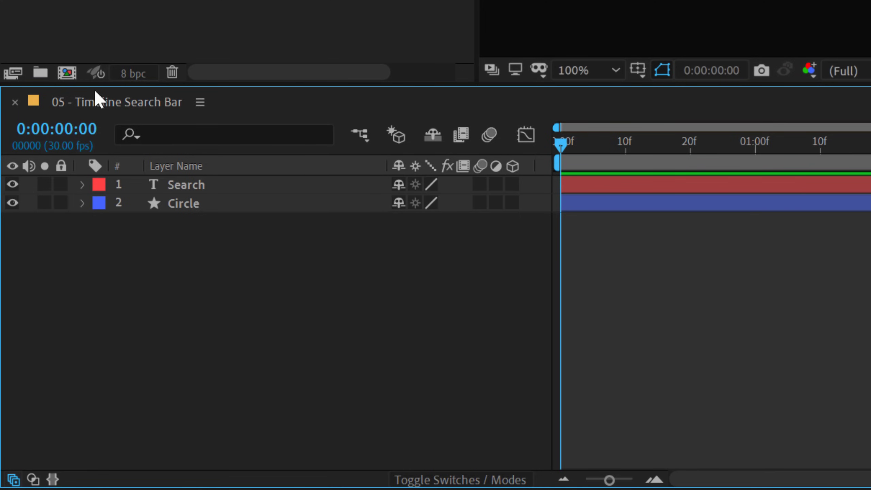
Step: In composition 05, filter the Search layer's timeline properties with the comma-separated terms "pos, rot,scal"
{"action": "left_click", "coordinate": [198, 185]}
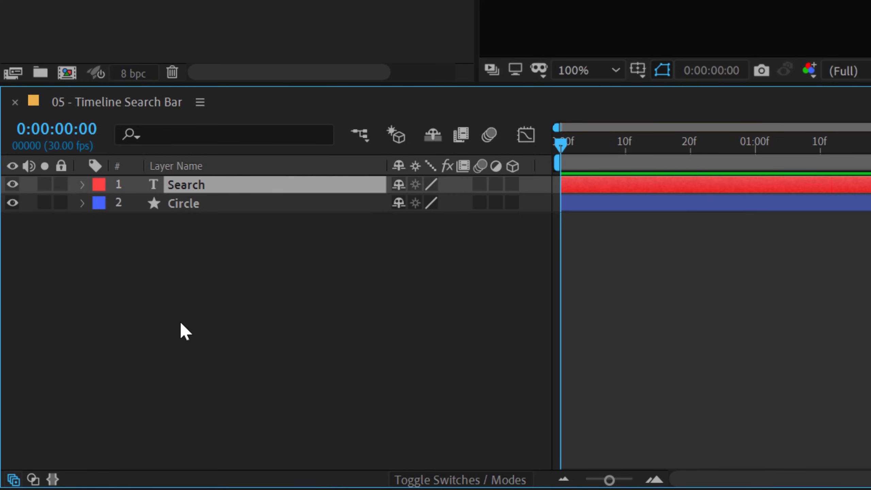
{"action": "left_click", "coordinate": [262, 133]}
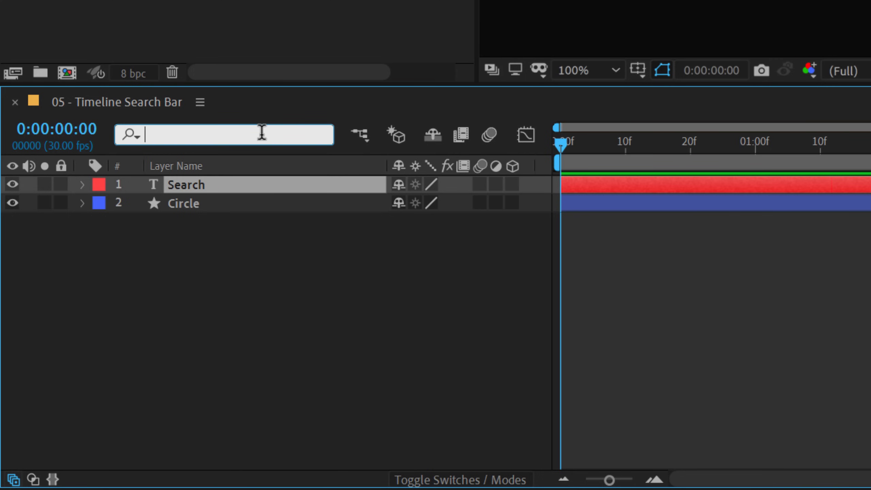
{"action": "type", "text": "pos"}
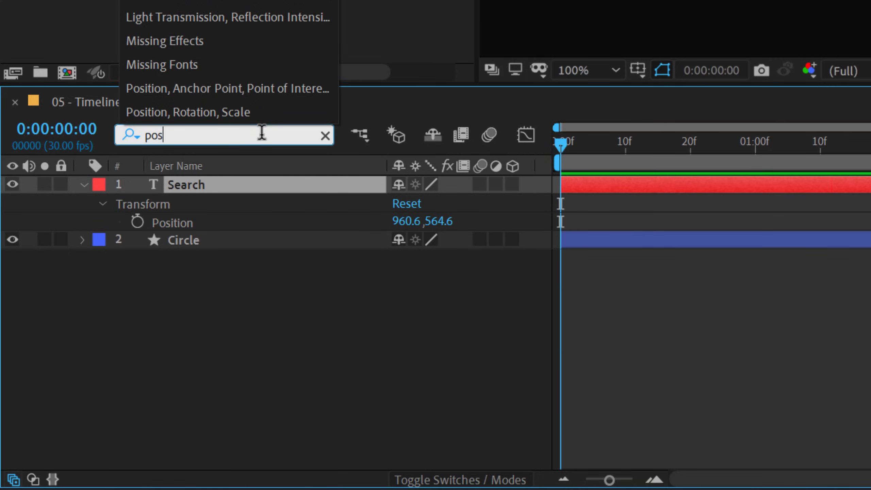
{"action": "type", "text": ", rot"}
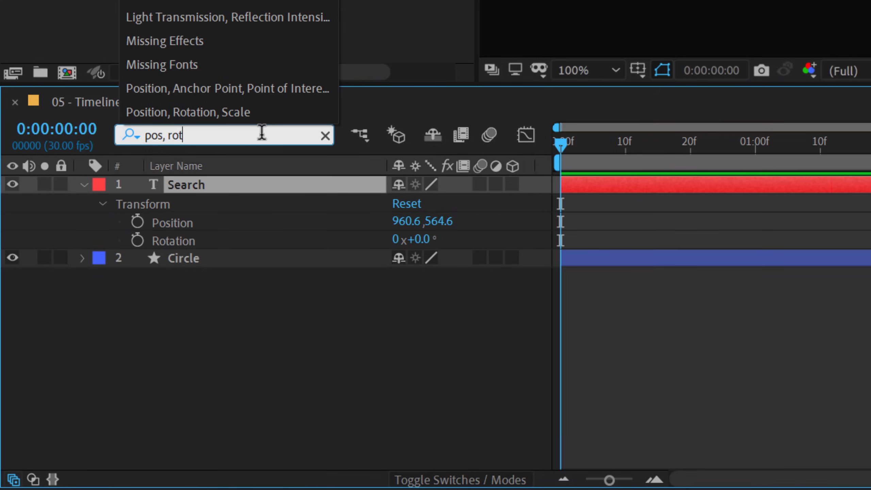
{"action": "type", "text": ",scal"}
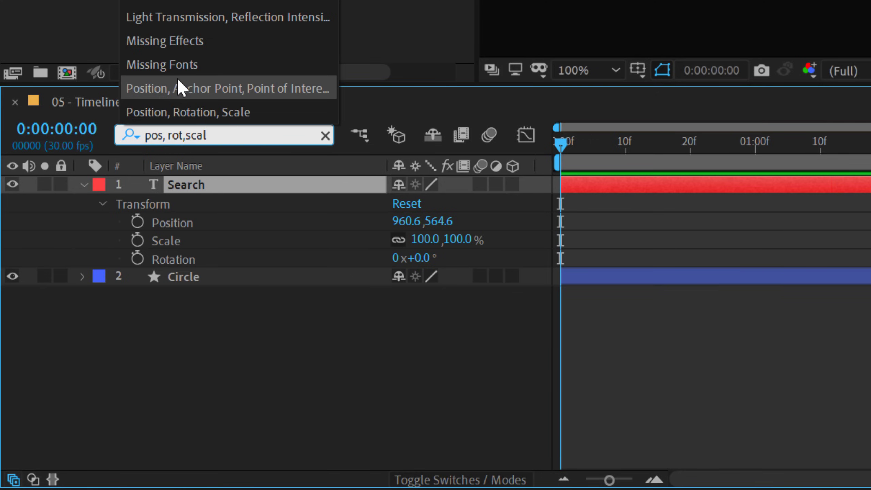
Step: Apply the saved Color search to the timeline, clear it, and leave no layer selected
{"action": "left_click", "coordinate": [168, 1]}
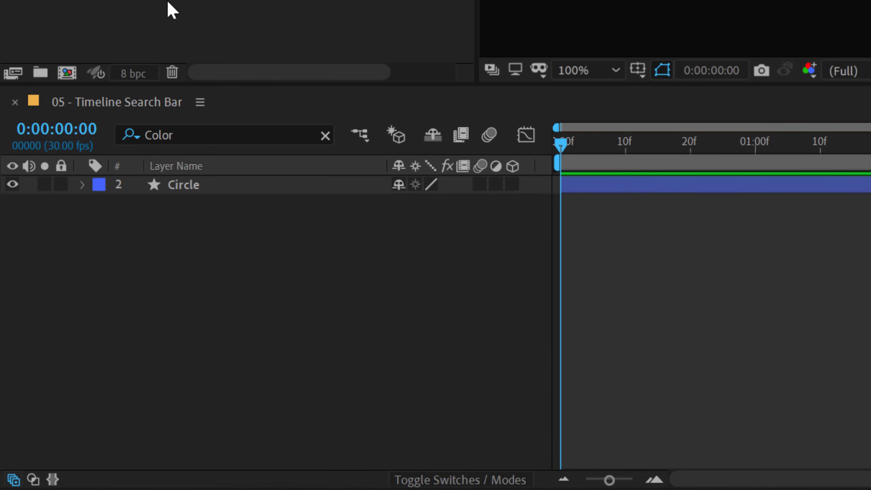
{"action": "left_click", "coordinate": [325, 136]}
{"action": "left_click", "coordinate": [186, 203]}
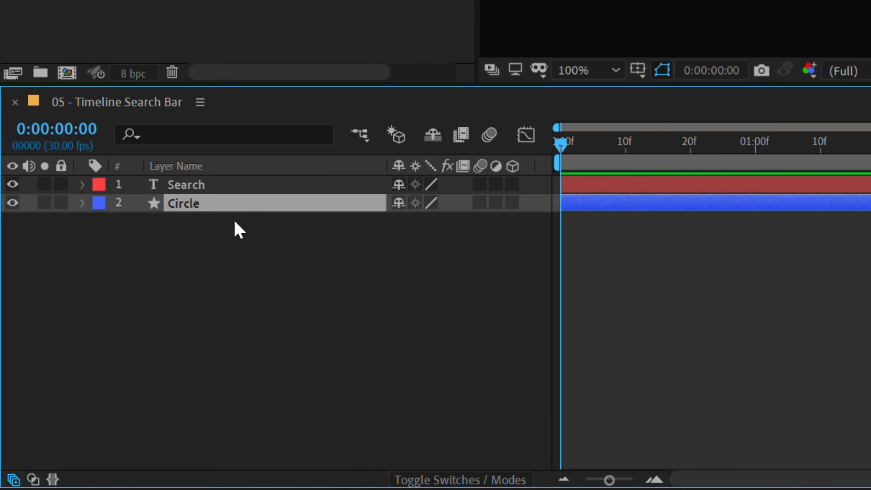
{"action": "left_click", "coordinate": [192, 289]}
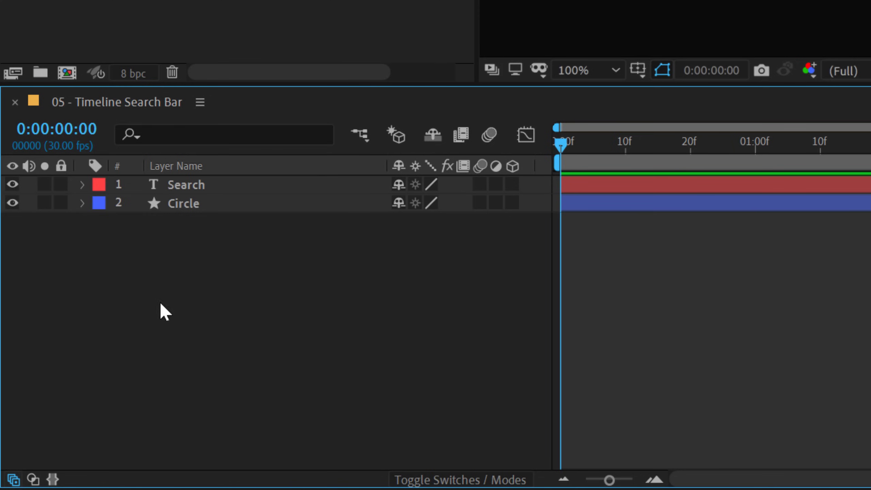
Step: With no layer selected, filter all layers' properties by "pos" and by "scale", and clear the timeline search
{"action": "left_click", "coordinate": [209, 132]}
{"action": "type", "text": "p"}
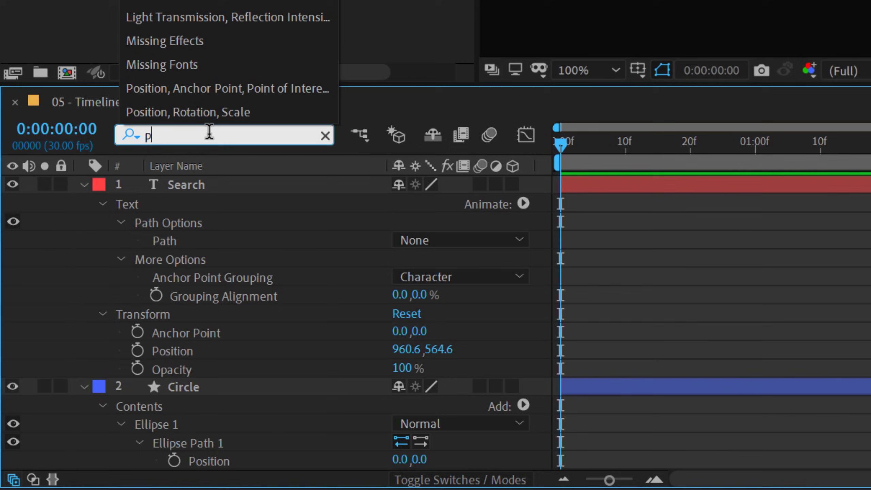
{"action": "type", "text": "os"}
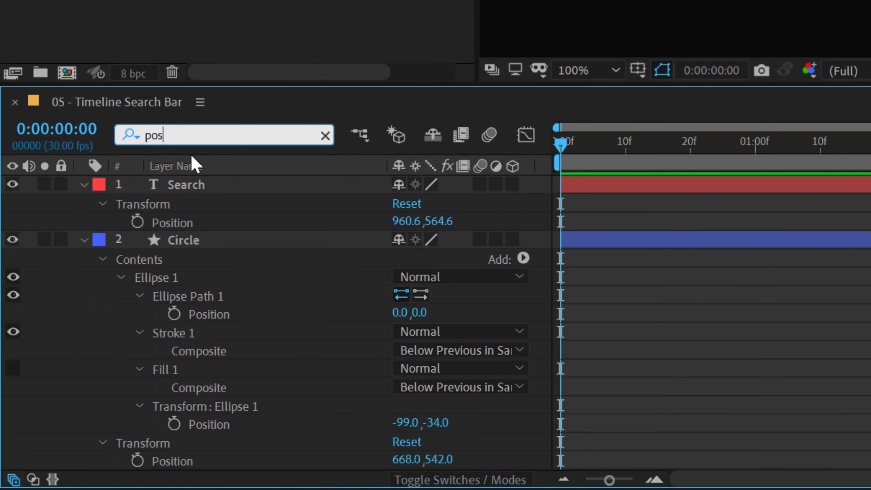
{"action": "double_click", "coordinate": [185, 136]}
{"action": "type", "text": "scale"}
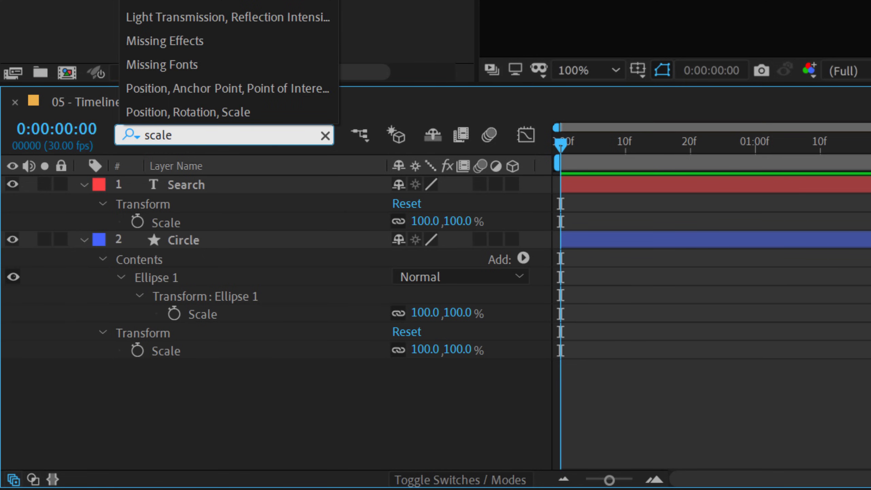
{"action": "left_click", "coordinate": [329, 140]}
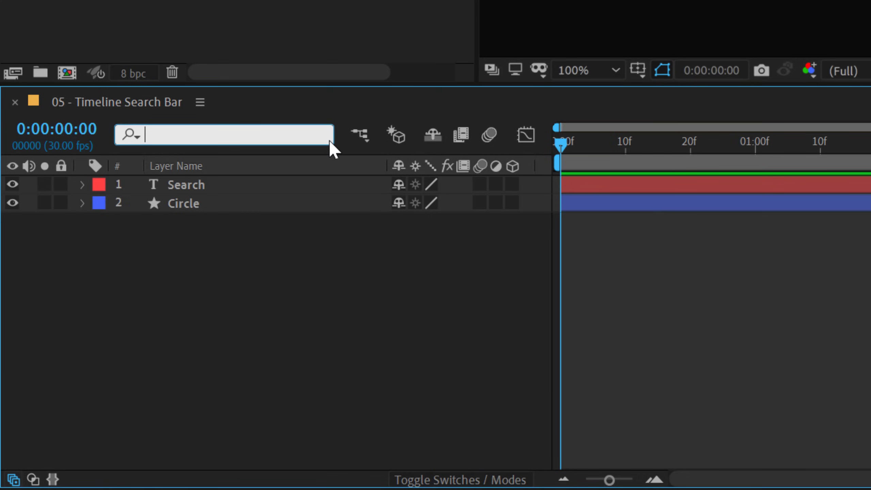
{"action": "left_click", "coordinate": [190, 266]}
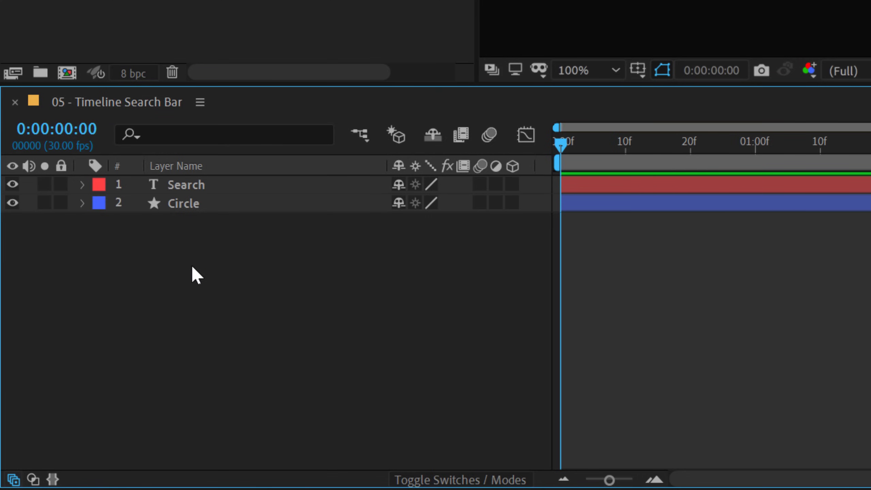
Step: Filter only the Circle layer's timeline properties with the search term "scal"
{"action": "left_click", "coordinate": [191, 203]}
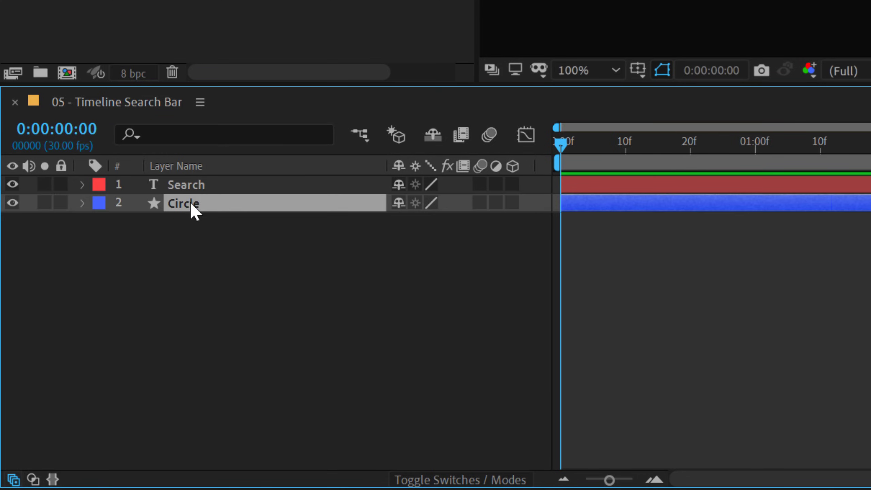
{"action": "left_click", "coordinate": [195, 132]}
{"action": "type", "text": "scla"}
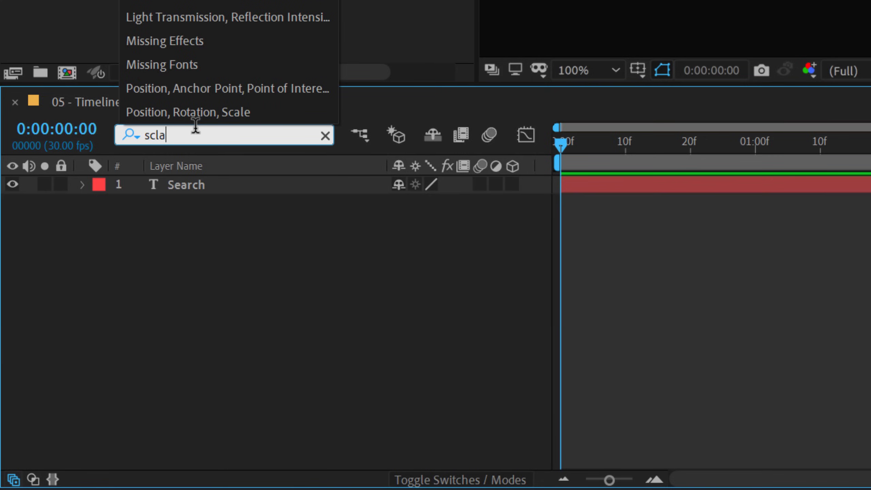
{"action": "type", "text": "e"}
{"action": "key", "text": "Return"}
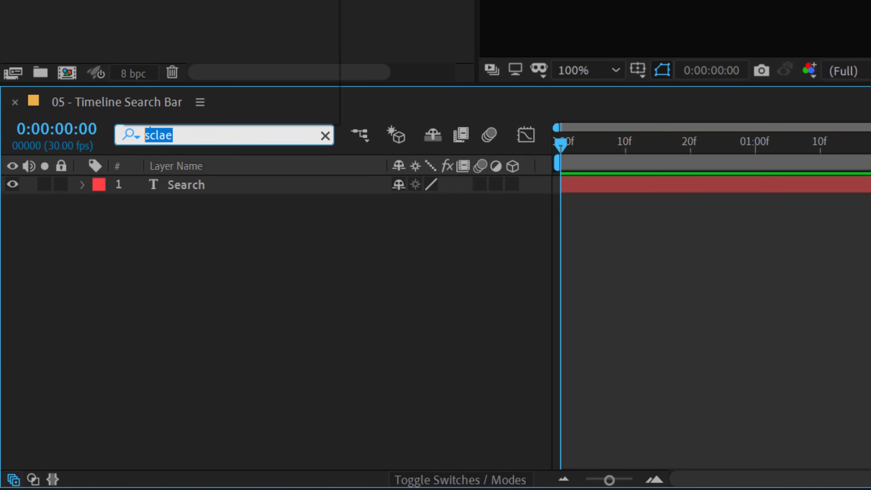
{"action": "type", "text": "scal"}
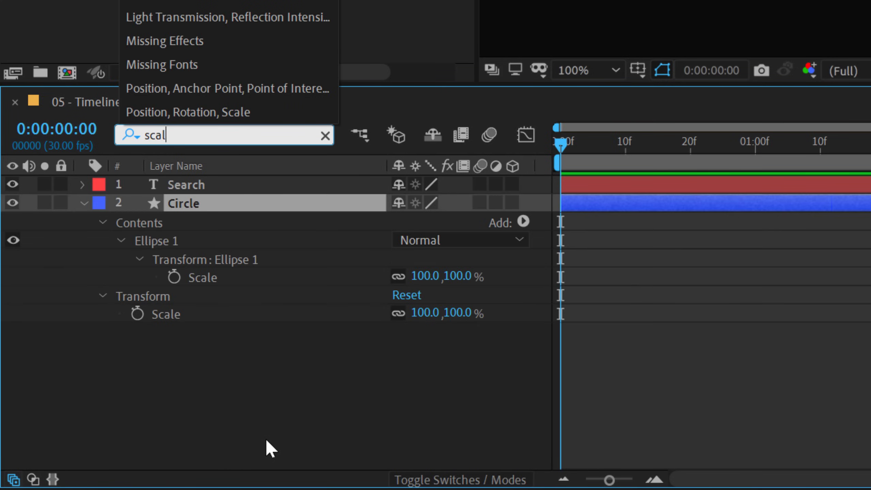
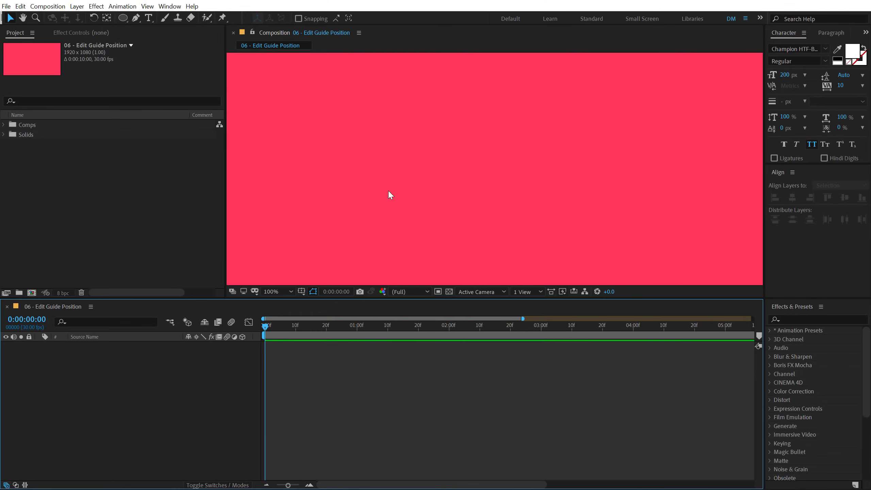
Step: Show the rulers in composition 06 and place a horizontal guide at about 148 px
{"action": "key", "text": "comma"}
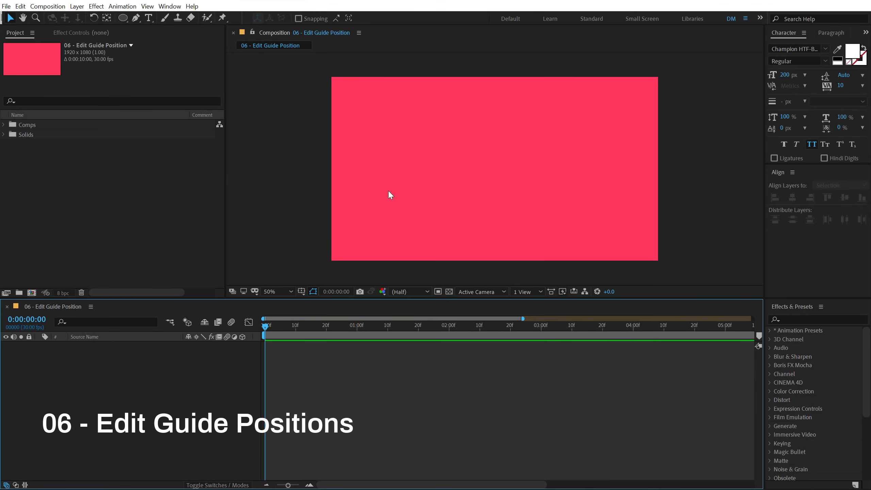
{"action": "key", "text": "ctrl+r"}
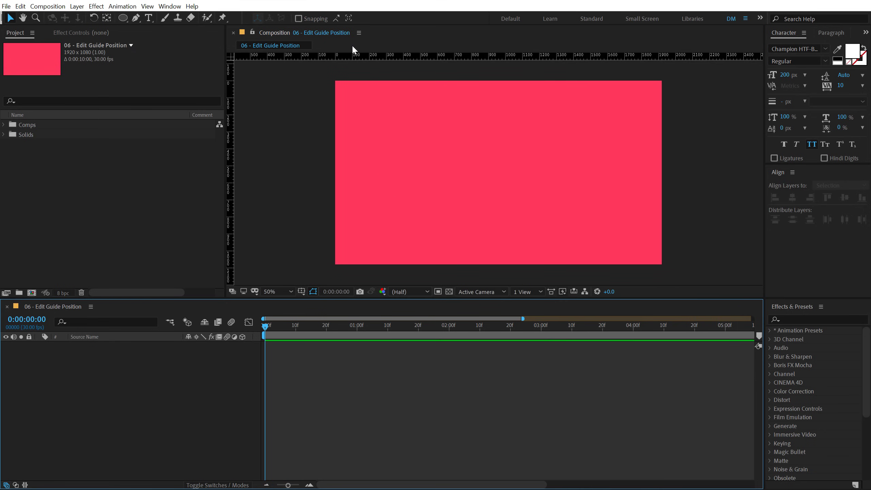
{"action": "left_click_drag", "start_coordinate": [347, 54], "coordinate": [350, 89]}
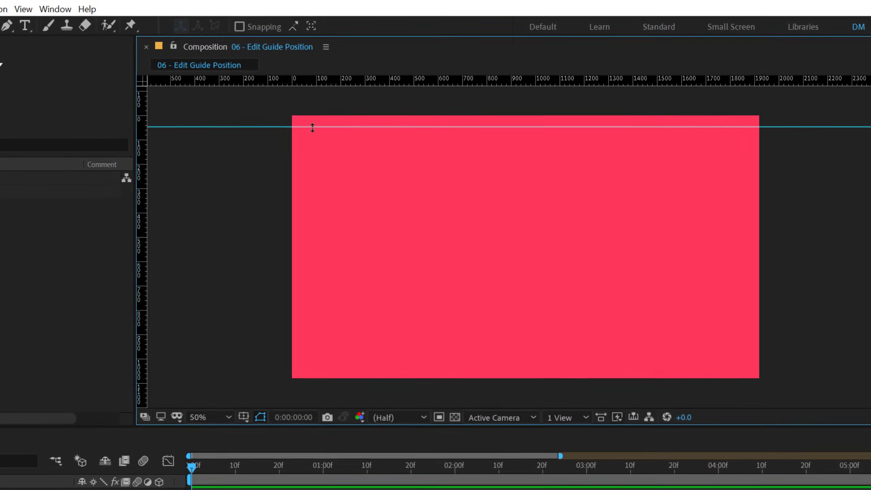
{"action": "left_click_drag", "start_coordinate": [313, 127], "coordinate": [311, 158]}
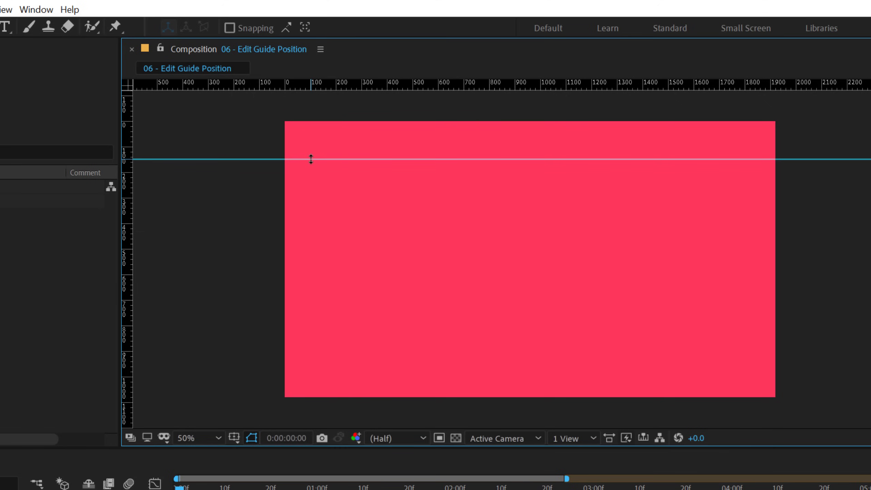
Step: Set the horizontal guide's position to exactly 200
{"action": "right_click", "coordinate": [310, 159]}
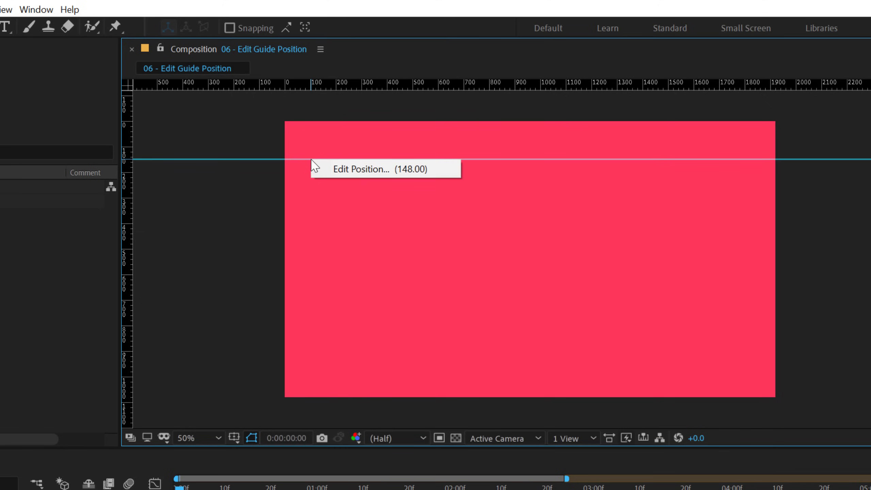
{"action": "left_click", "coordinate": [357, 166]}
{"action": "type", "text": "200"}
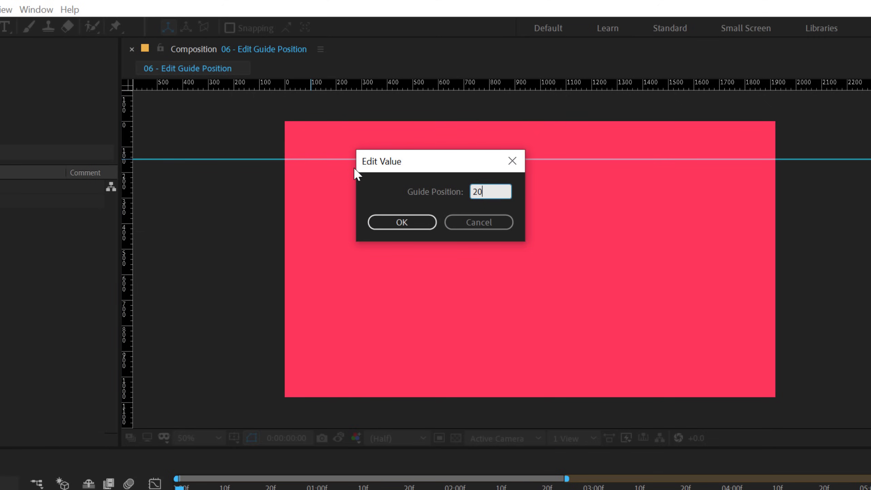
{"action": "left_click", "coordinate": [371, 224]}
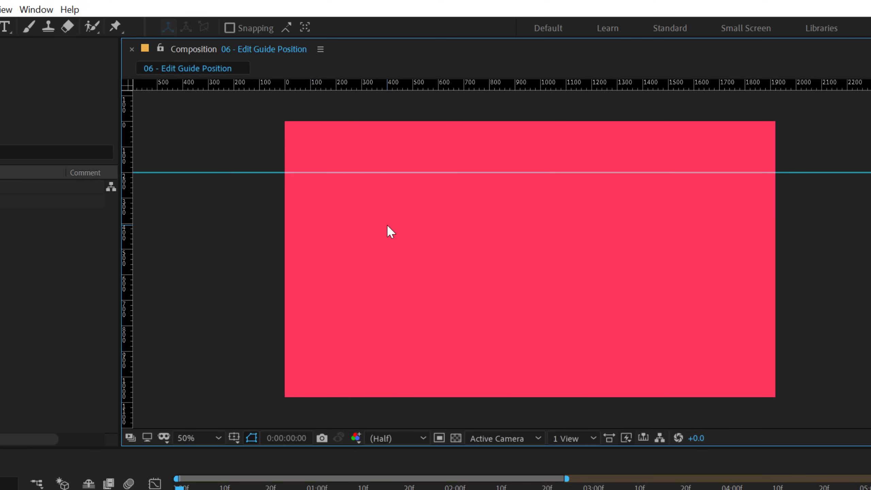
Step: Place a vertical guide at about 208 px and set its position to exactly 200
{"action": "left_click_drag", "start_coordinate": [129, 249], "coordinate": [337, 254]}
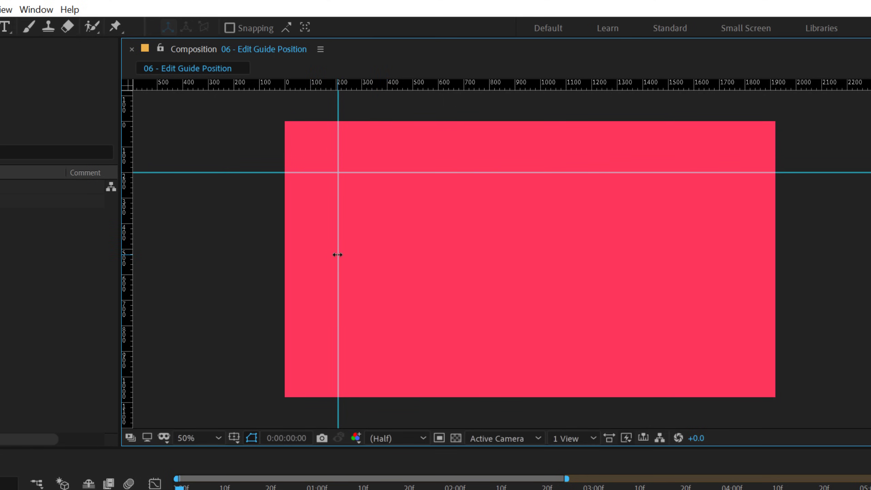
{"action": "right_click", "coordinate": [337, 254]}
{"action": "left_click", "coordinate": [393, 262]}
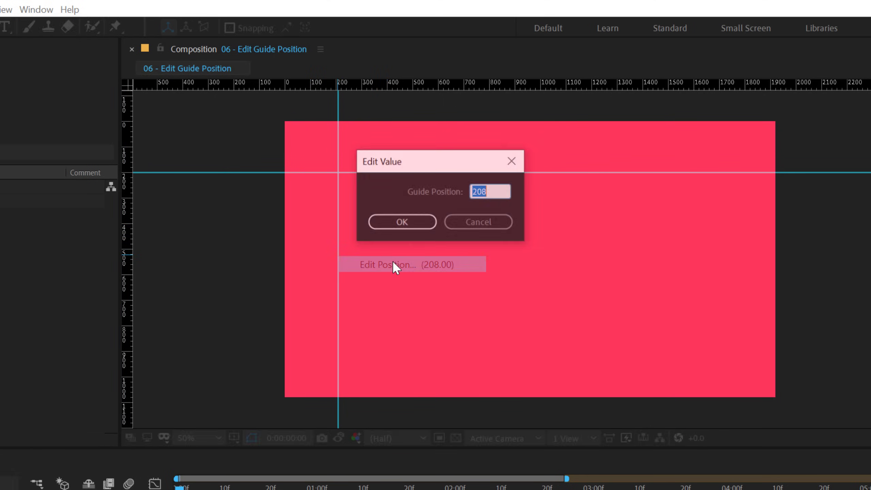
{"action": "type", "text": "200"}
{"action": "key", "text": "Return"}
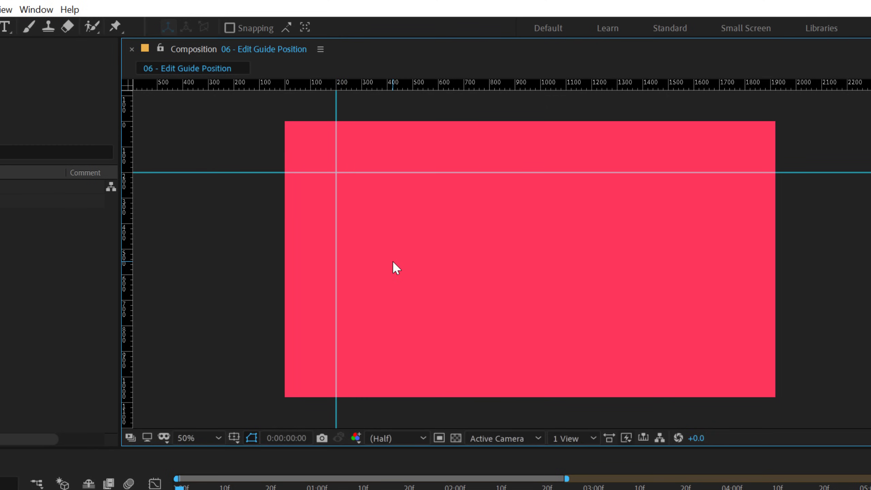
Step: Place a second horizontal guide at about 694 px and set its position to exactly 700
{"action": "left_click_drag", "start_coordinate": [698, 85], "coordinate": [701, 298]}
{"action": "right_click", "coordinate": [700, 298]}
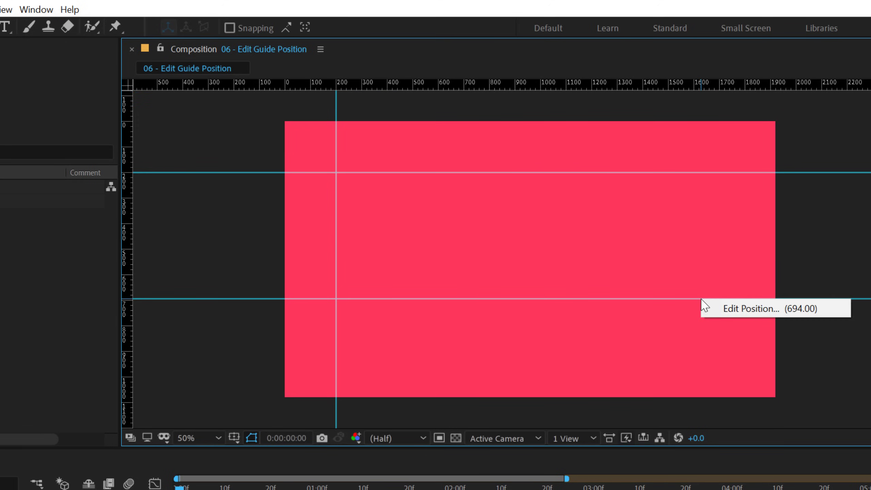
{"action": "left_click", "coordinate": [733, 301]}
{"action": "type", "text": "700"}
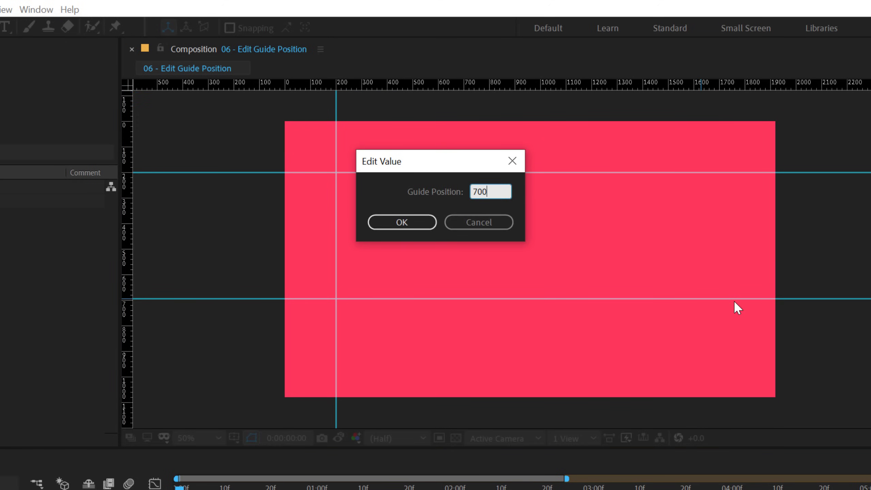
{"action": "key", "text": "Return"}
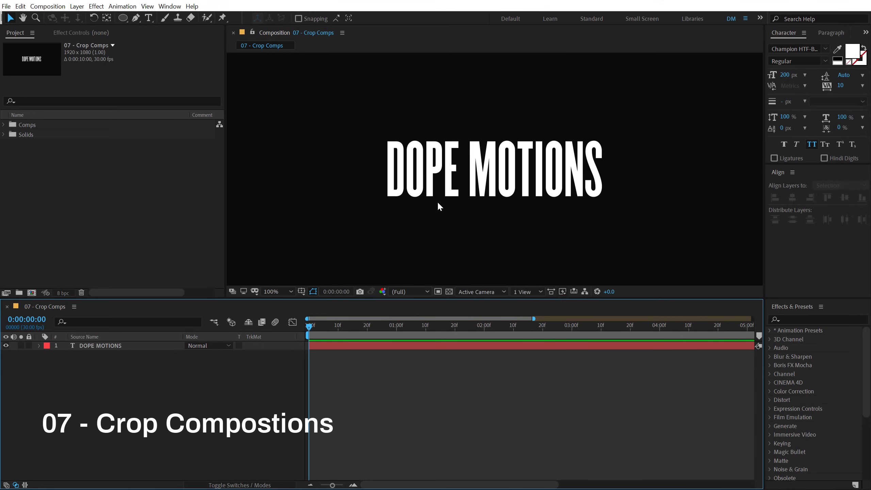
{"action": "left_click", "coordinate": [495, 198]}
{"action": "key", "text": "comma"}
{"action": "key", "text": "comma"}
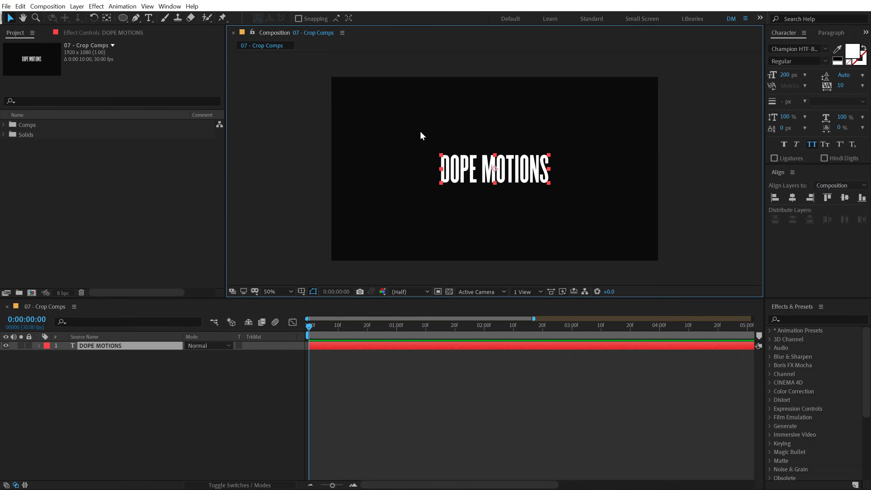
{"action": "key", "text": "period"}
{"action": "key", "text": "period"}
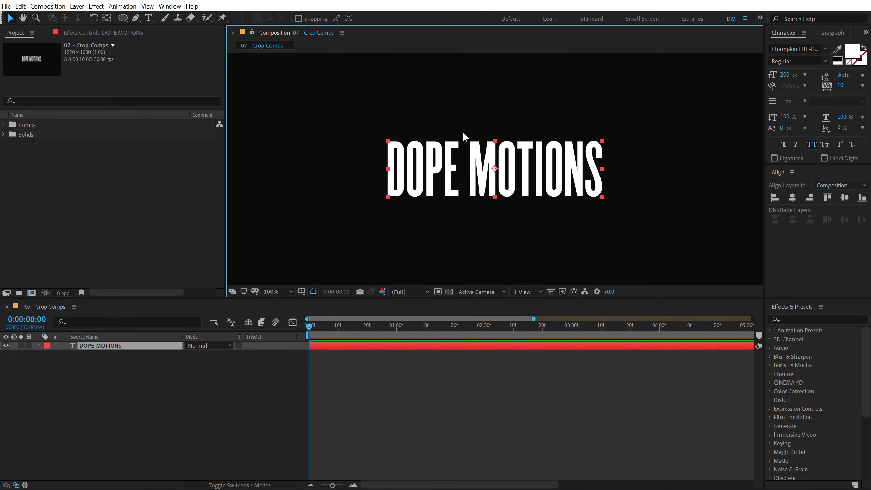
{"action": "left_click", "coordinate": [92, 404]}
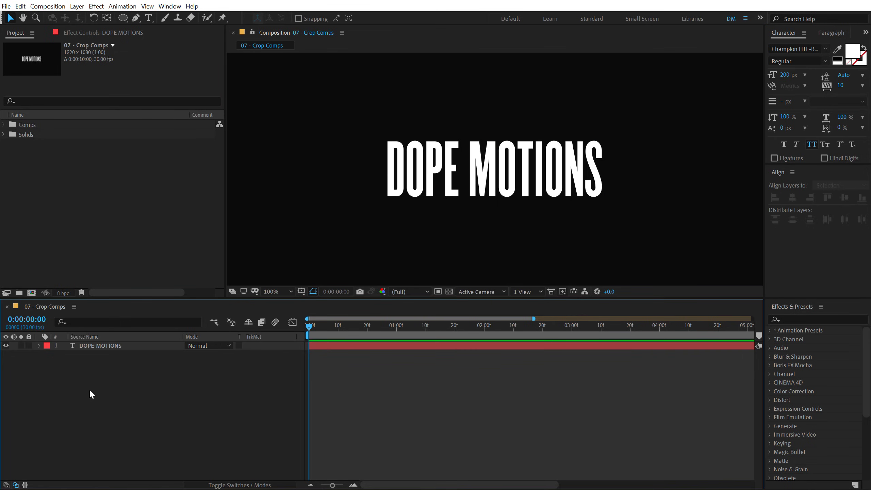
Step: Try resizing composition 07 to a width of 795 px and a height of 216 px in its settings, and cancel the change
{"action": "key", "text": "ctrl+k"}
{"action": "left_click_drag", "start_coordinate": [436, 65], "coordinate": [233, 68]}
{"action": "left_click", "coordinate": [164, 146]}
{"action": "left_click_drag", "start_coordinate": [132, 137], "coordinate": [77, 132]}
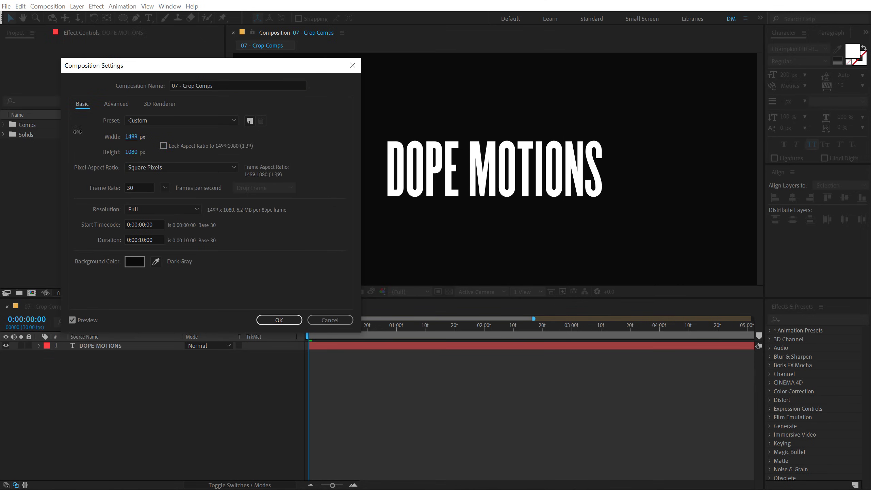
{"action": "left_click", "coordinate": [131, 137]}
{"action": "type", "text": "795"}
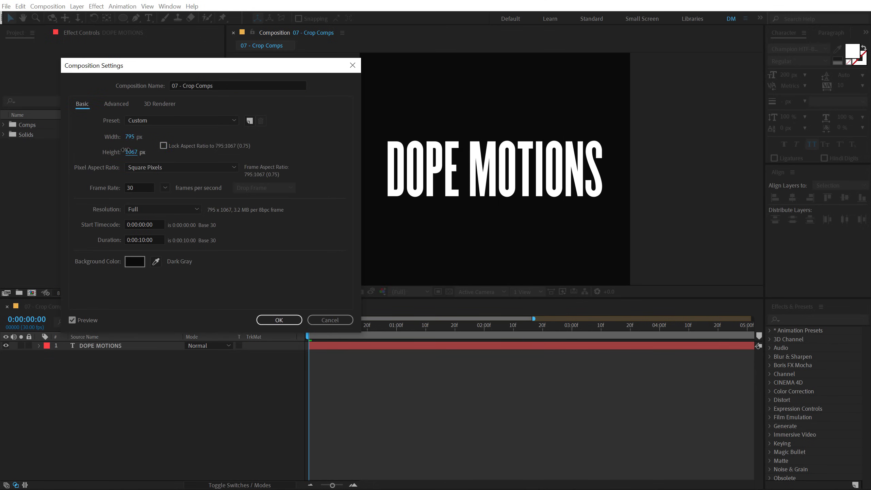
{"action": "left_click", "coordinate": [133, 152]}
{"action": "type", "text": "338"}
{"action": "key", "text": "Tab"}
{"action": "left_click_drag", "start_coordinate": [126, 153], "coordinate": [59, 167]}
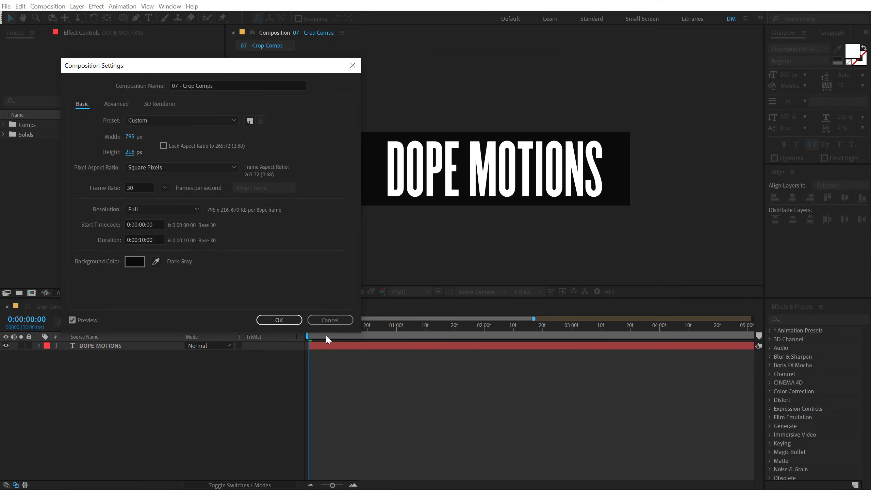
{"action": "left_click", "coordinate": [332, 319]}
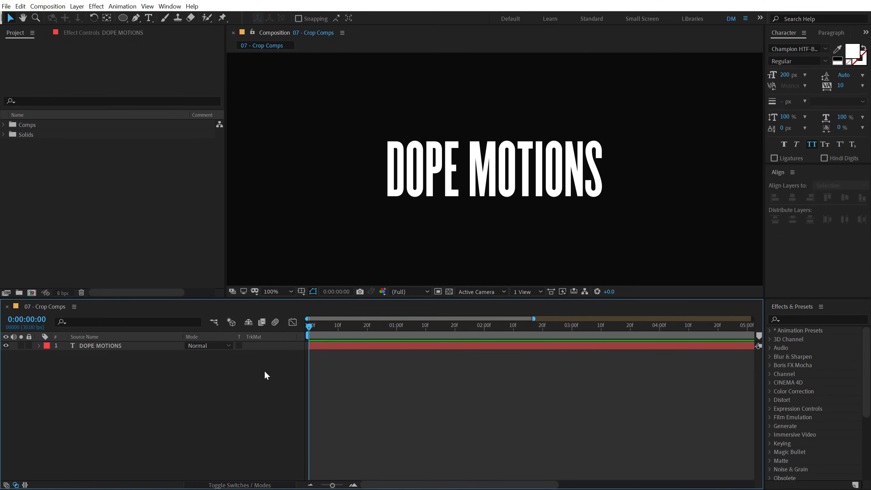
Step: Crop the composition to a region of interest drawn closely around the whole DOPE MOTIONS text, and undo the crop
{"action": "left_click", "coordinate": [438, 291]}
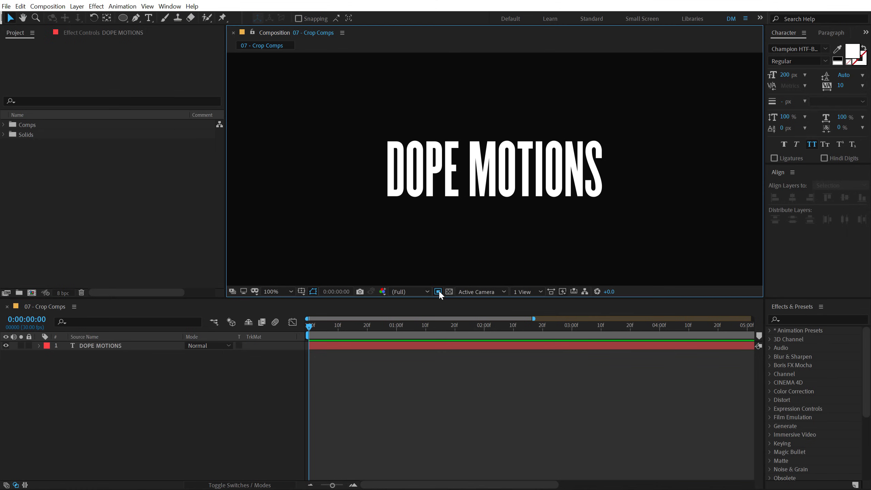
{"action": "left_click_drag", "start_coordinate": [382, 133], "coordinate": [609, 207]}
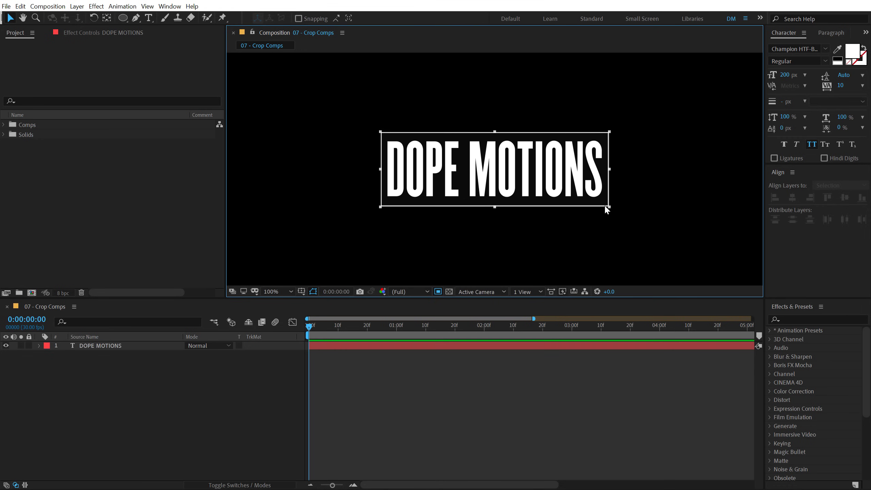
{"action": "mouse_move", "coordinate": [611, 170]}
{"action": "left_mouse_down"}
{"action": "mouse_move", "coordinate": [628, 171]}
{"action": "mouse_move", "coordinate": [612, 171]}
{"action": "left_mouse_up"}
{"action": "left_click", "coordinate": [126, 346]}
{"action": "left_click", "coordinate": [47, 6]}
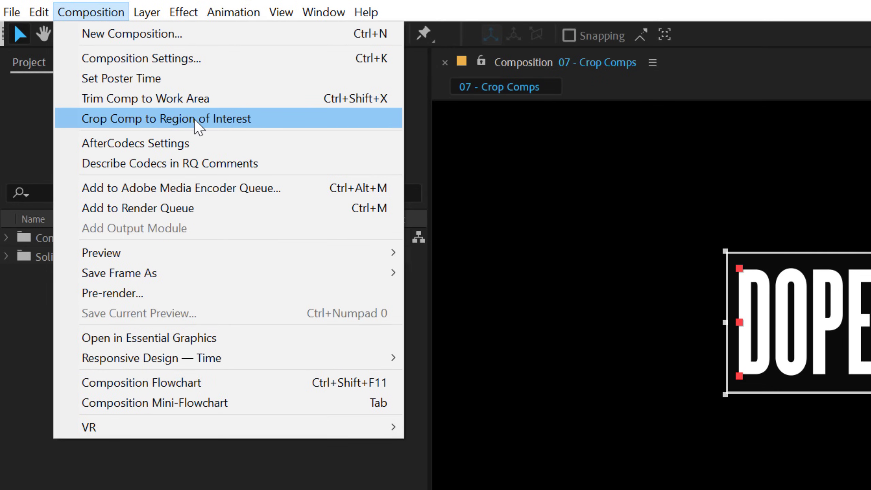
{"action": "left_click", "coordinate": [194, 118]}
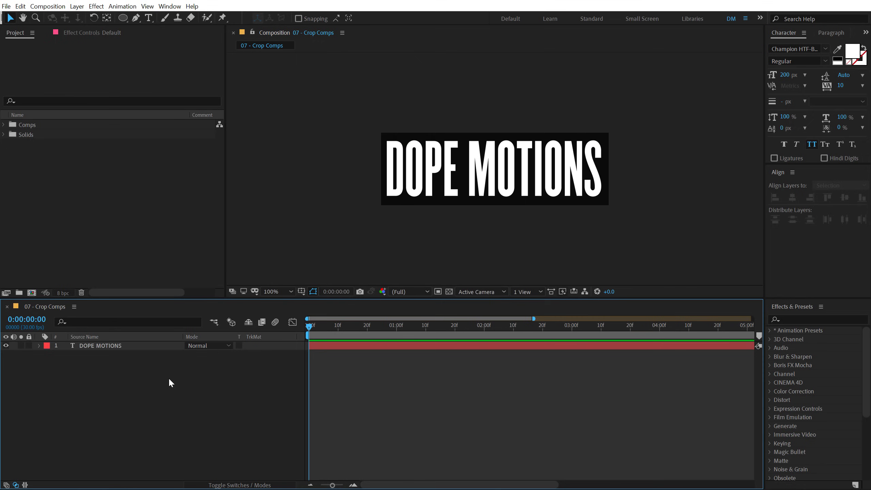
{"action": "key", "text": "ctrl+z"}
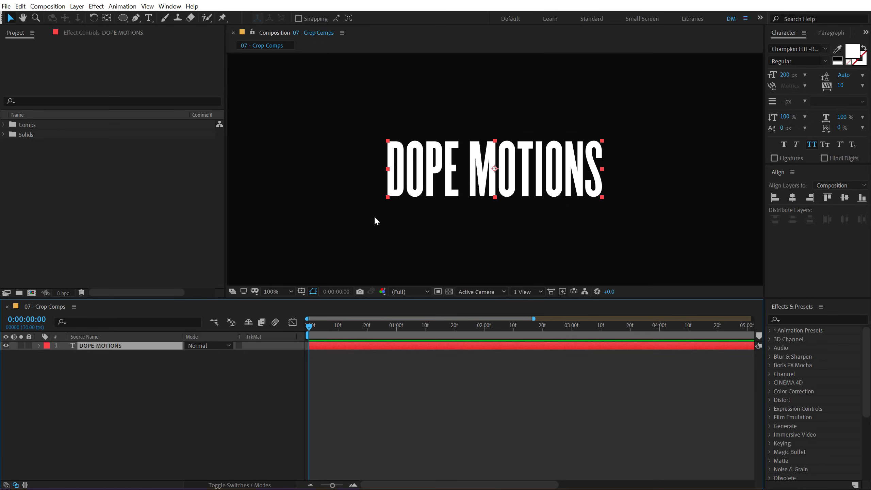
Step: Crop the composition to a region of interest drawn around only the word DOPE, and undo the crop
{"action": "left_click", "coordinate": [438, 291]}
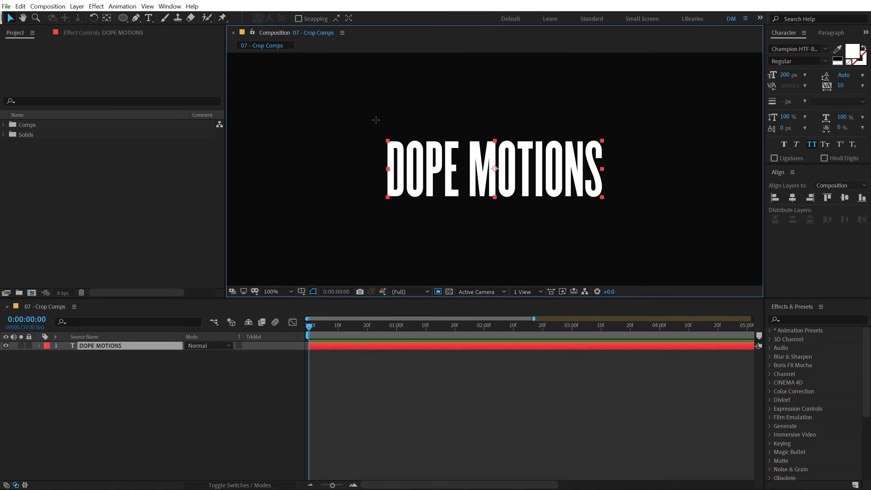
{"action": "left_click_drag", "start_coordinate": [373, 118], "coordinate": [469, 228]}
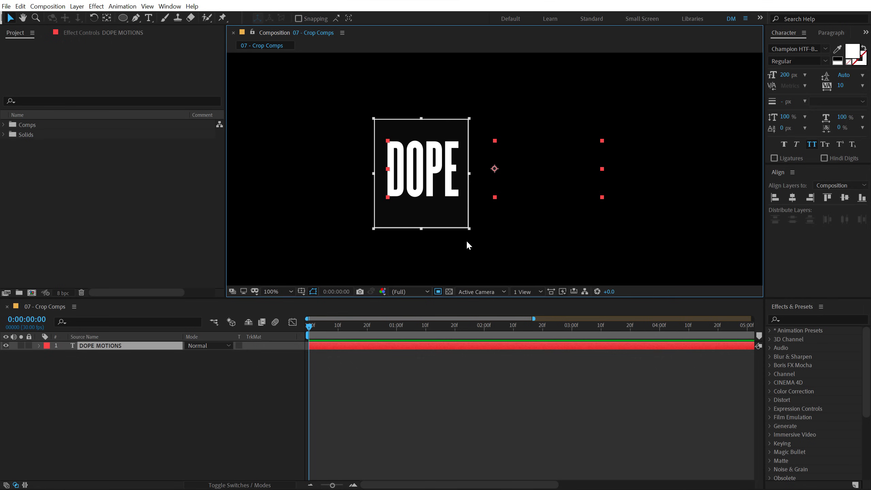
{"action": "left_click", "coordinate": [48, 6]}
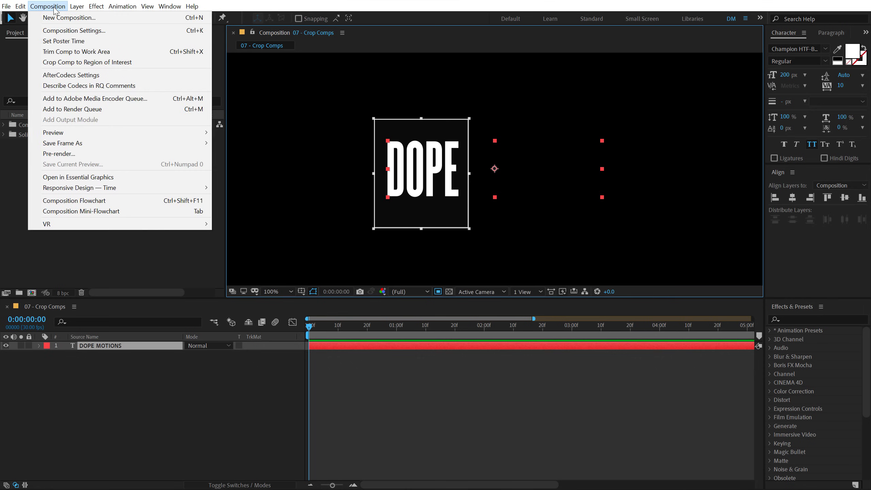
{"action": "left_click", "coordinate": [74, 63]}
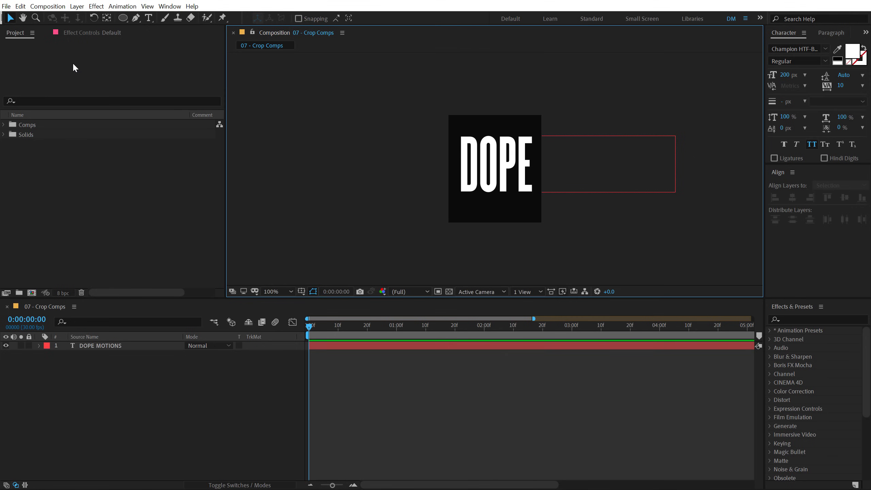
{"action": "key", "text": "ctrl+z"}
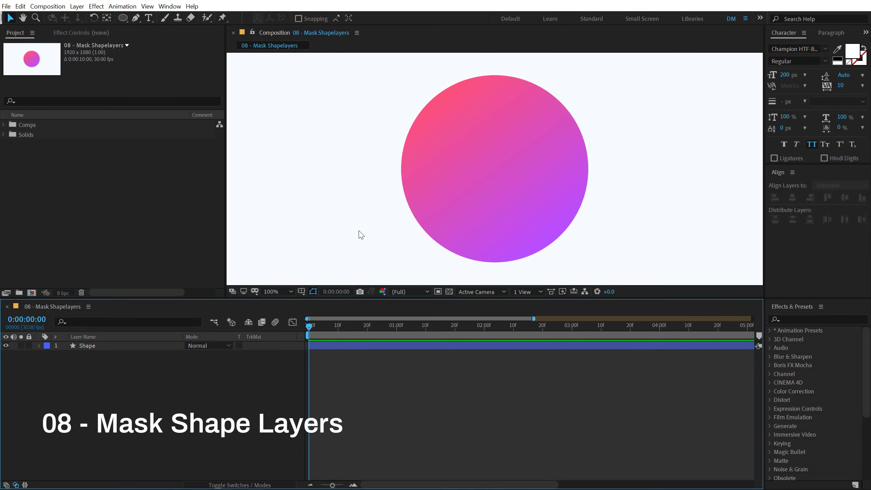
Step: With the Shape layer selected in composition 08, draw an ellipse overlapping the circle's upper-left part, and undo it
{"action": "left_click", "coordinate": [497, 155]}
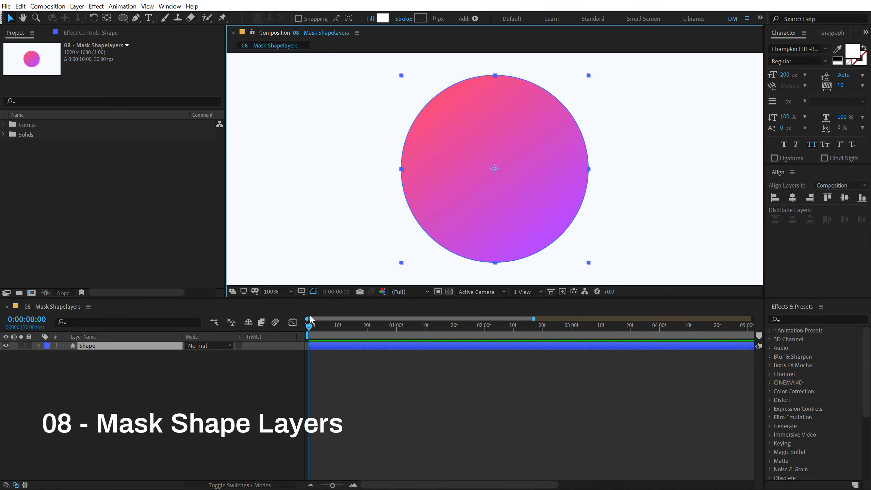
{"action": "left_click", "coordinate": [124, 19]}
{"action": "left_click_drag", "start_coordinate": [371, 81], "coordinate": [504, 196]}
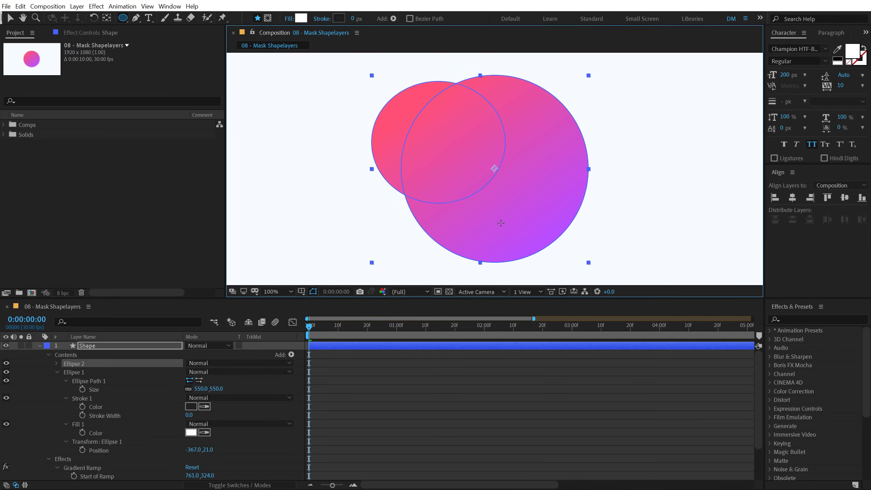
{"action": "key", "text": "ctrl+z"}
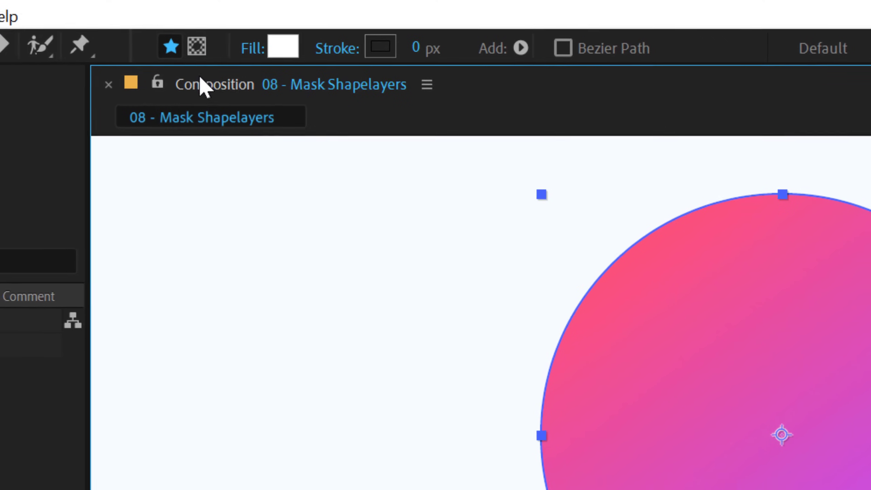
Step: Switch the Ellipse tool to mask creation and draw seven separate circular masks of varied sizes over the Shape layer's gradient circle
{"action": "left_click", "coordinate": [195, 46]}
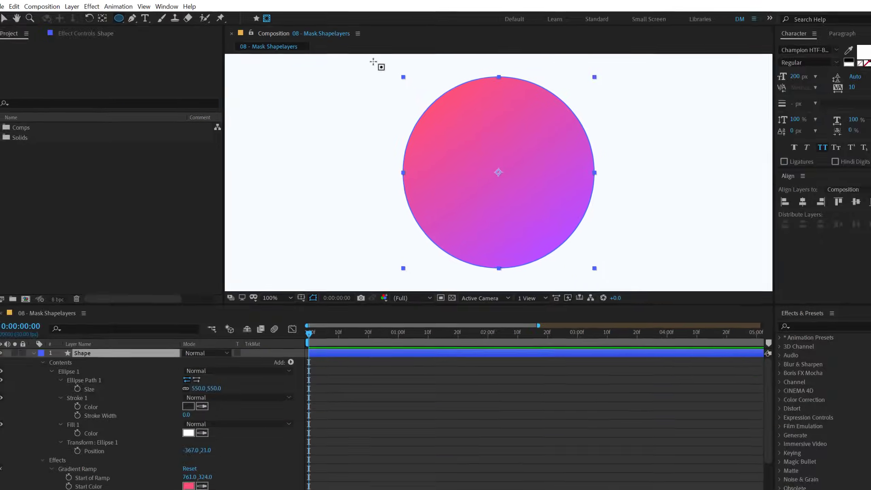
{"action": "left_click", "coordinate": [470, 177]}
{"action": "left_click_drag", "start_coordinate": [388, 78], "coordinate": [492, 171]}
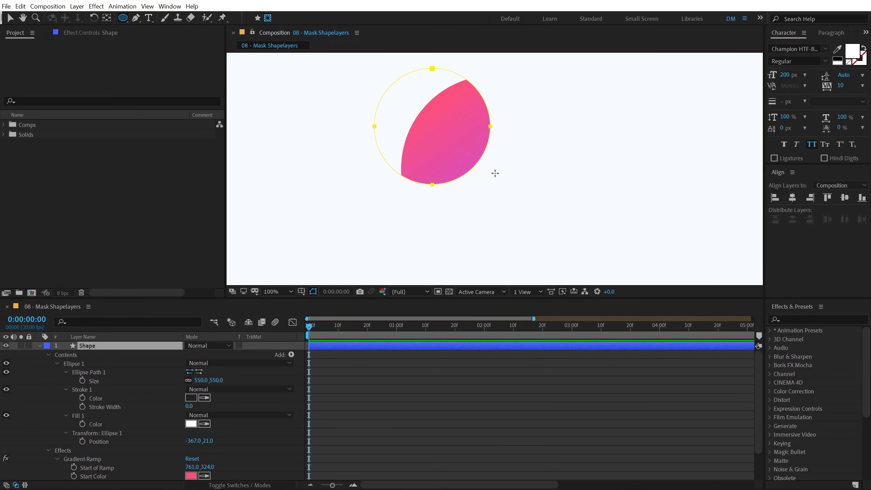
{"action": "left_click_drag", "start_coordinate": [607, 128], "coordinate": [537, 189]}
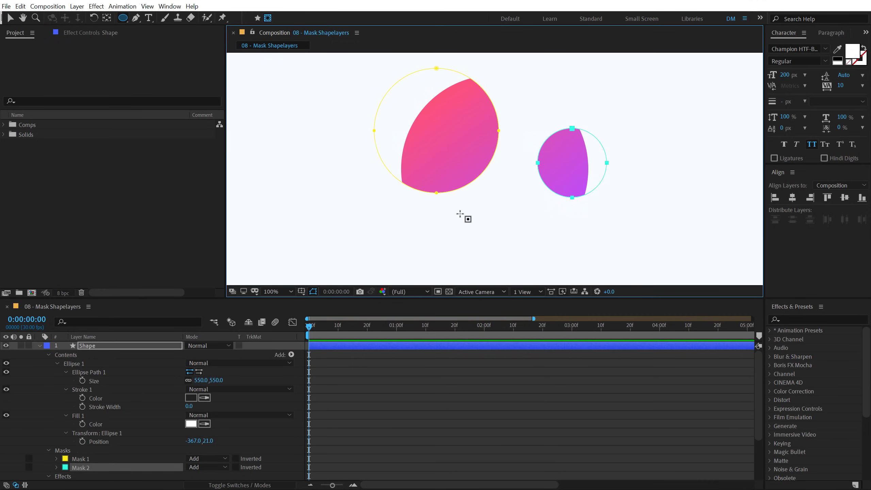
{"action": "left_click_drag", "start_coordinate": [467, 204], "coordinate": [548, 285]}
{"action": "mouse_move", "coordinate": [565, 77]}
{"action": "left_mouse_down"}
{"action": "mouse_move", "coordinate": [521, 111]}
{"action": "mouse_move", "coordinate": [521, 122]}
{"action": "left_mouse_up"}
{"action": "mouse_move", "coordinate": [501, 152]}
{"action": "left_mouse_down"}
{"action": "mouse_move", "coordinate": [539, 190]}
{"action": "mouse_move", "coordinate": [520, 186]}
{"action": "left_mouse_up"}
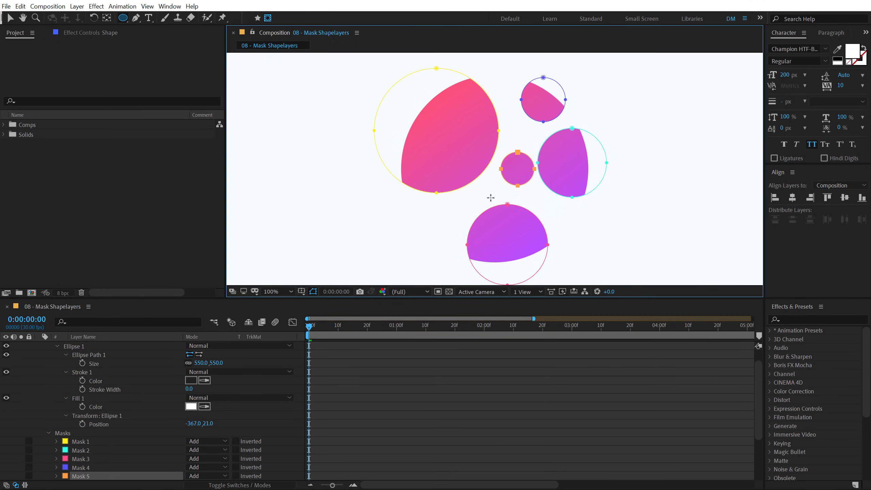
{"action": "left_click_drag", "start_coordinate": [414, 203], "coordinate": [455, 245]}
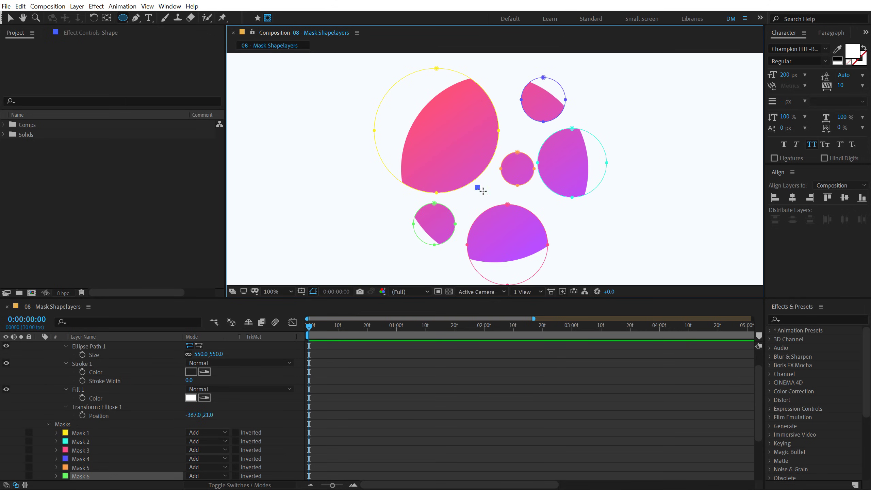
{"action": "left_click_drag", "start_coordinate": [477, 188], "coordinate": [492, 202]}
{"action": "left_click", "coordinate": [314, 413]}
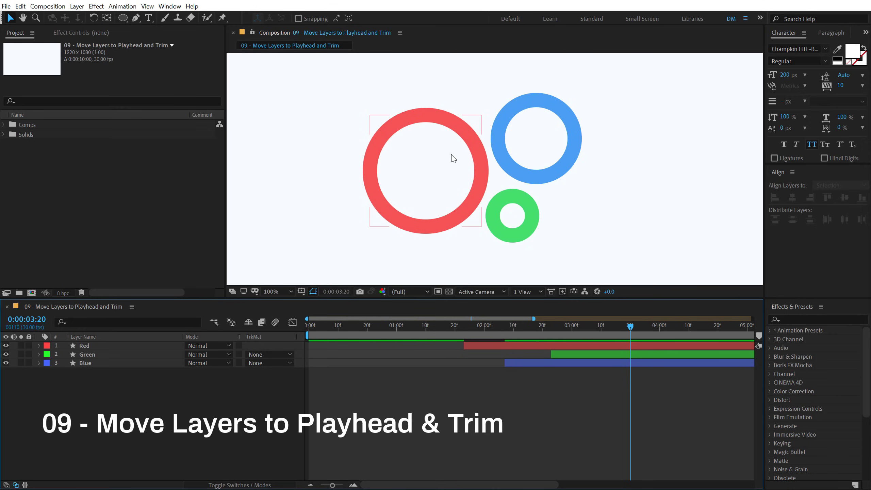
Step: In composition 09, set the current time to 0:00:01:00 and slide the Red layer so it starts there
{"action": "left_click", "coordinate": [469, 369]}
{"action": "left_click_drag", "start_coordinate": [513, 325], "coordinate": [550, 342]}
{"action": "left_click_drag", "start_coordinate": [465, 345], "coordinate": [395, 346]}
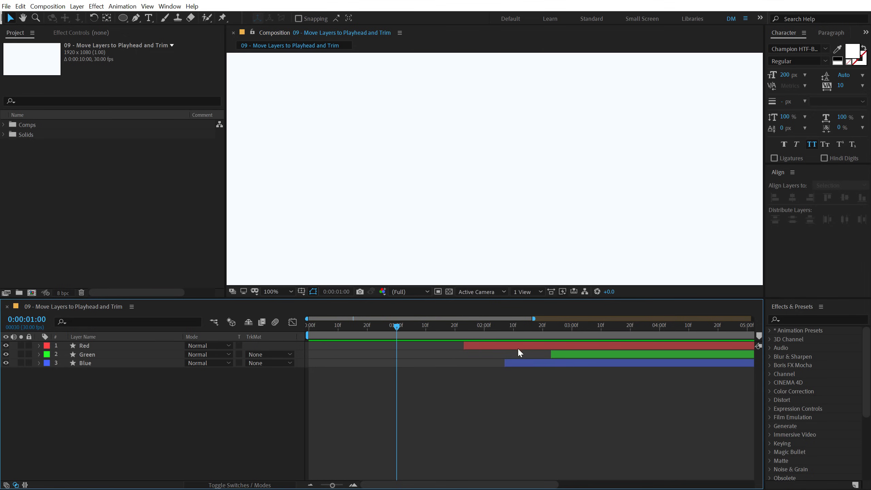
{"action": "left_click_drag", "start_coordinate": [516, 346], "coordinate": [449, 346]}
Step: Slide the Green and Blue layers so they start at the playhead, and undo both moves
{"action": "left_click_drag", "start_coordinate": [554, 357], "coordinate": [400, 357]}
{"action": "left_click_drag", "start_coordinate": [515, 362], "coordinate": [406, 369]}
{"action": "key", "text": "ctrl+z"}
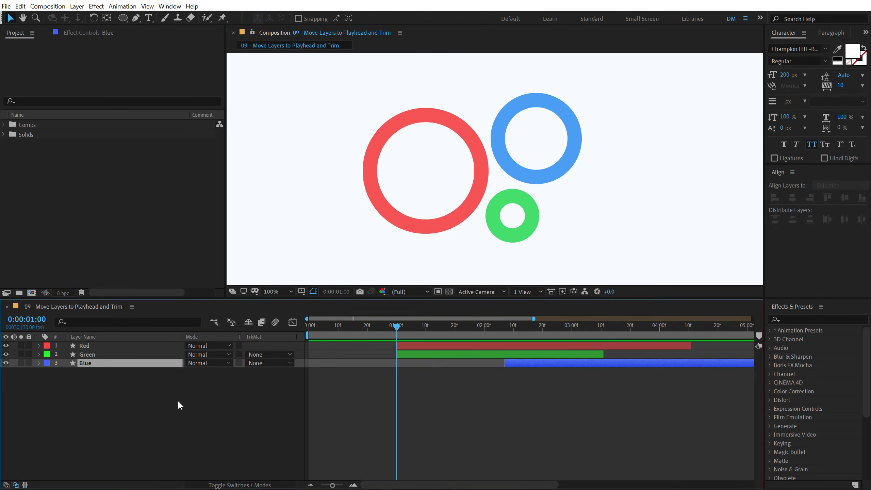
{"action": "key", "text": "ctrl+z"}
{"action": "key", "text": "ctrl+z"}
{"action": "key", "text": "ctrl+z"}
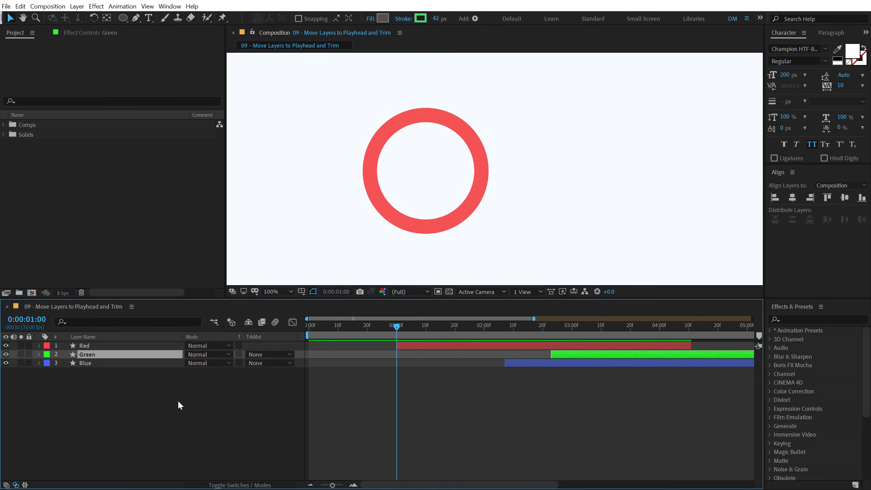
Step: Select the Red, Green and Blue layers and move all three so they start at 0:00:01:00
{"action": "left_click_drag", "start_coordinate": [64, 424], "coordinate": [110, 348]}
{"action": "key", "text": "bracketleft"}
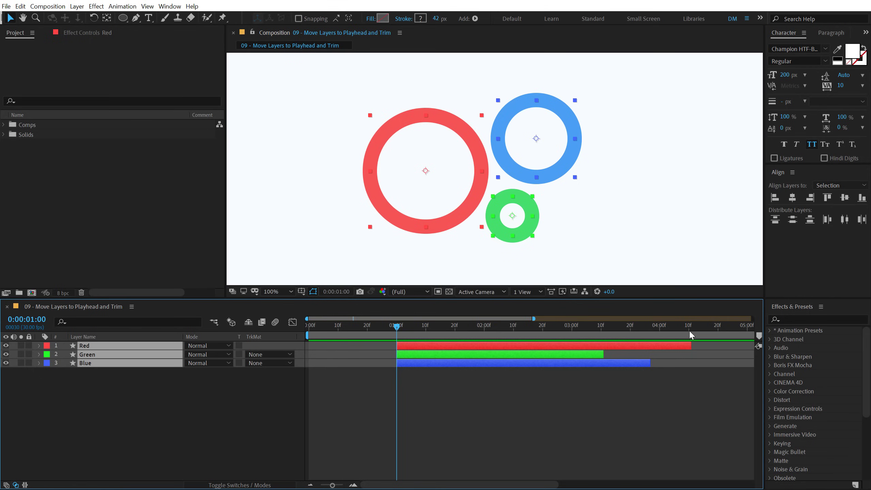
Step: Set the current time to 0:00:04:17 and move the Red, Green and Blue layers so they all end there
{"action": "left_click_drag", "start_coordinate": [689, 329], "coordinate": [708, 330]}
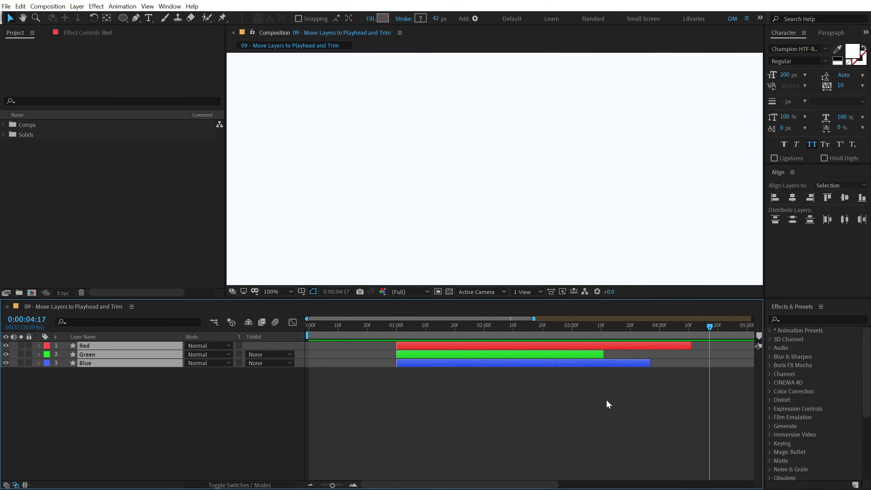
{"action": "left_click_drag", "start_coordinate": [71, 414], "coordinate": [120, 340]}
{"action": "key", "text": "bracketright"}
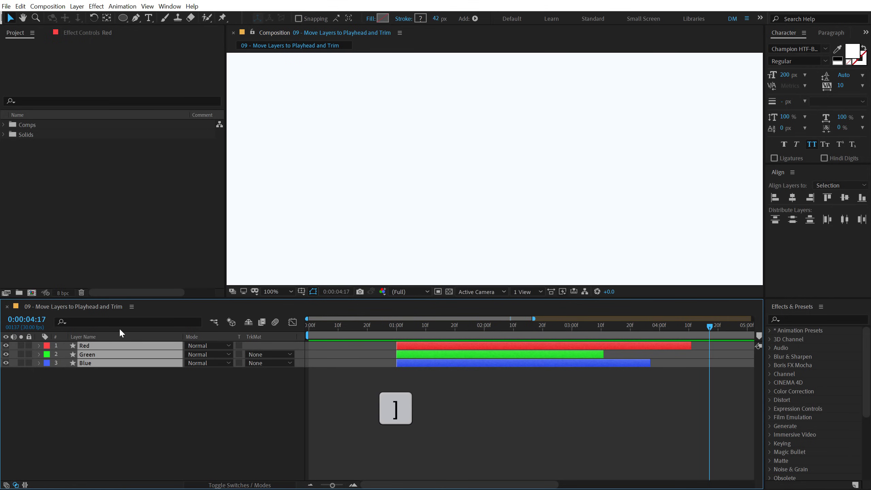
{"action": "key", "text": "bracketright"}
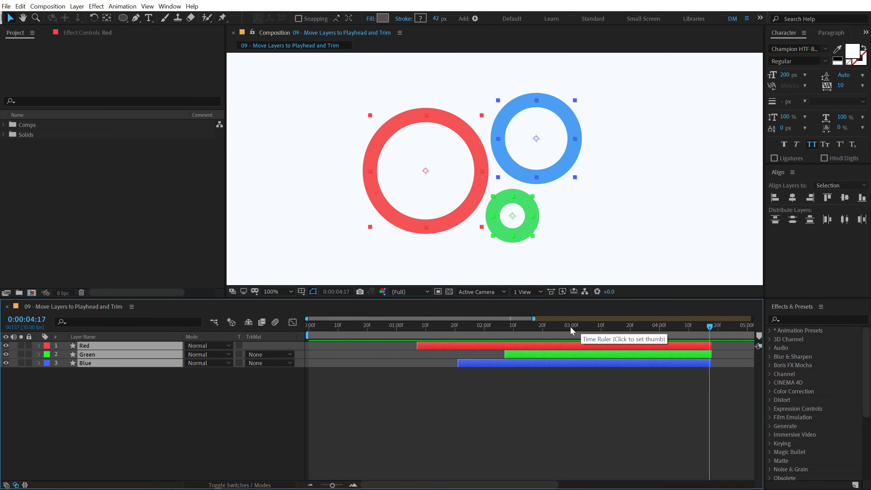
Step: Move the three layers so they start at 0:00:01:00 again, and trim their ends at 0:00:02:00
{"action": "left_click", "coordinate": [397, 330]}
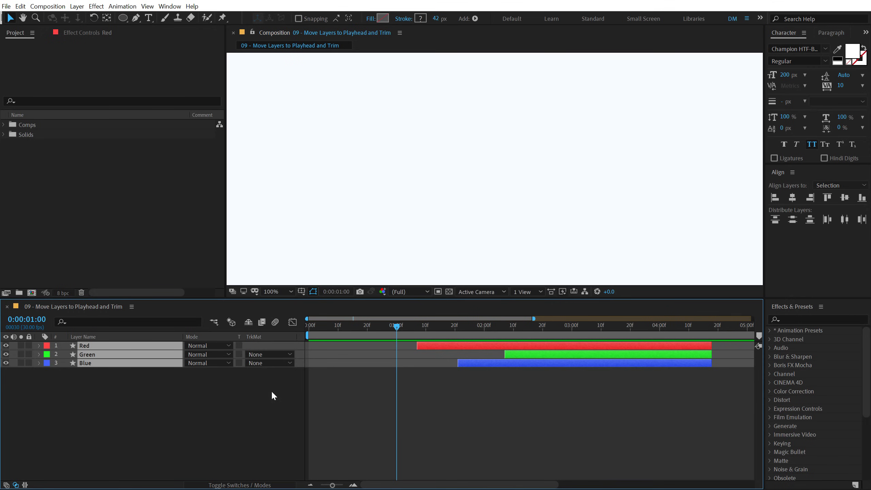
{"action": "key", "text": "bracketleft"}
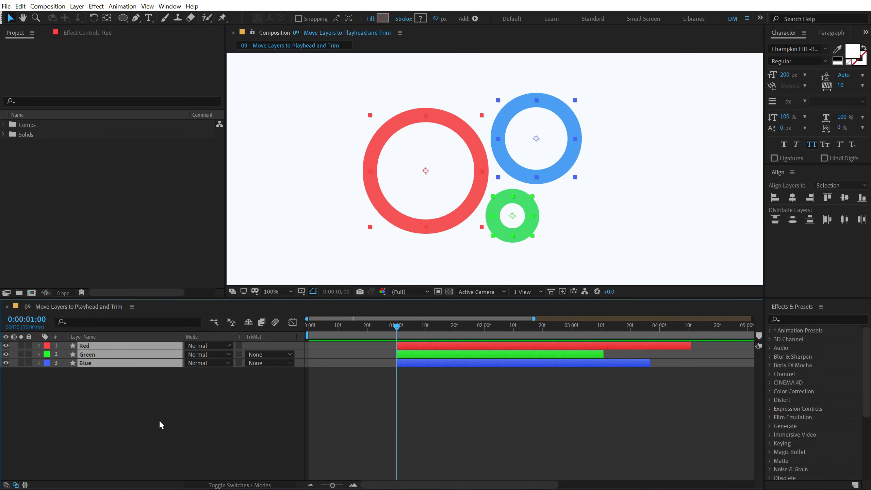
{"action": "left_click_drag", "start_coordinate": [480, 328], "coordinate": [484, 330]}
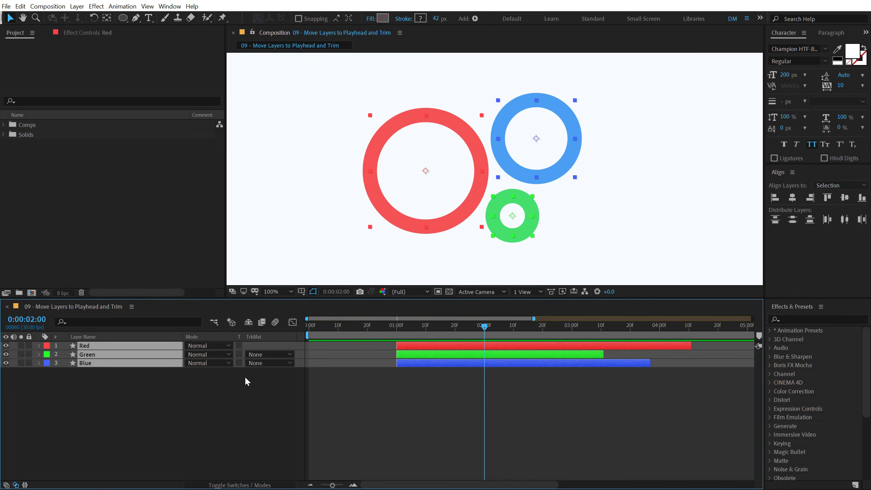
{"action": "key", "text": "alt+bracketright"}
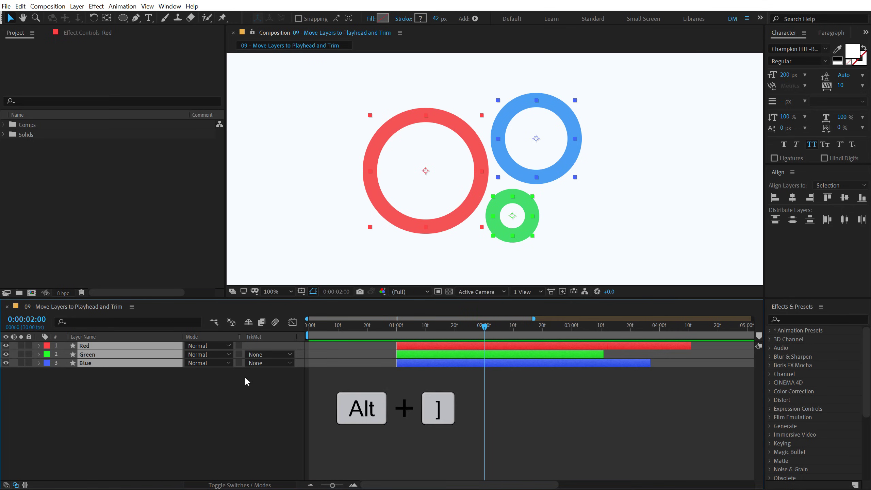
{"action": "key", "text": "alt+bracketright"}
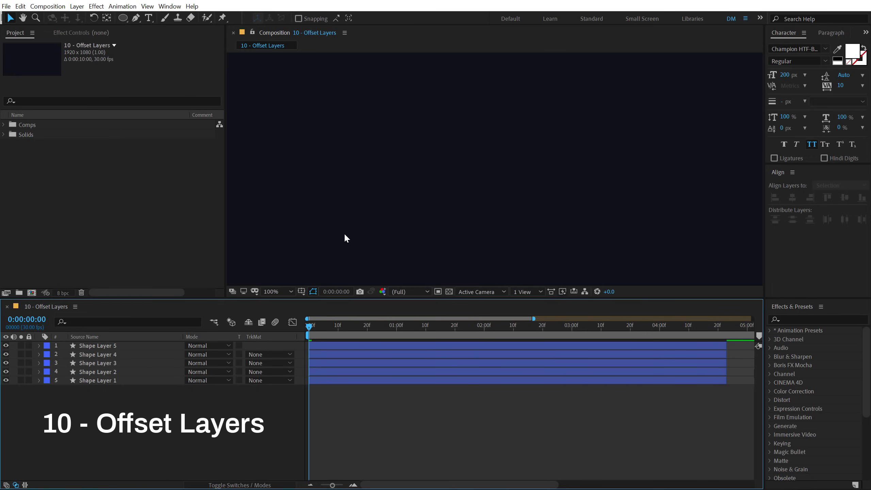
Step: In composition 10, preview the square animation and trim the ends of all five shape layers at 0:00:00:10
{"action": "key", "text": "space"}
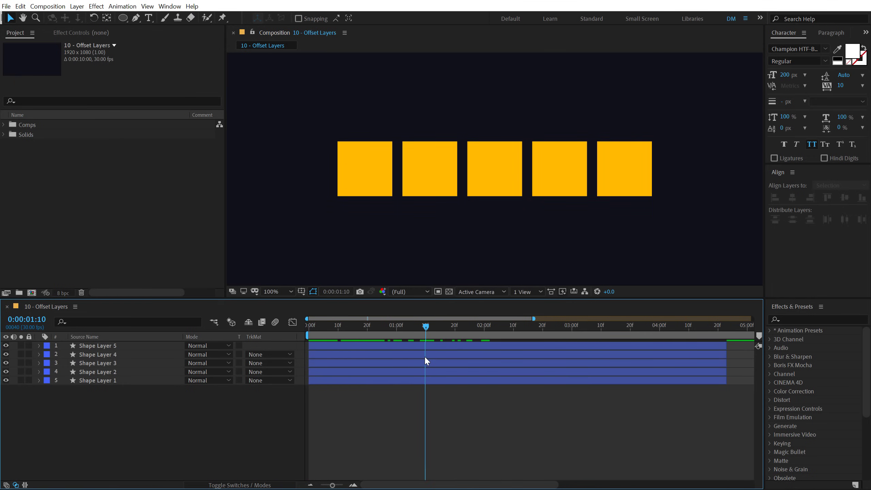
{"action": "mouse_move", "coordinate": [326, 334]}
{"action": "left_mouse_down"}
{"action": "mouse_move", "coordinate": [309, 329]}
{"action": "mouse_move", "coordinate": [337, 334]}
{"action": "left_mouse_up"}
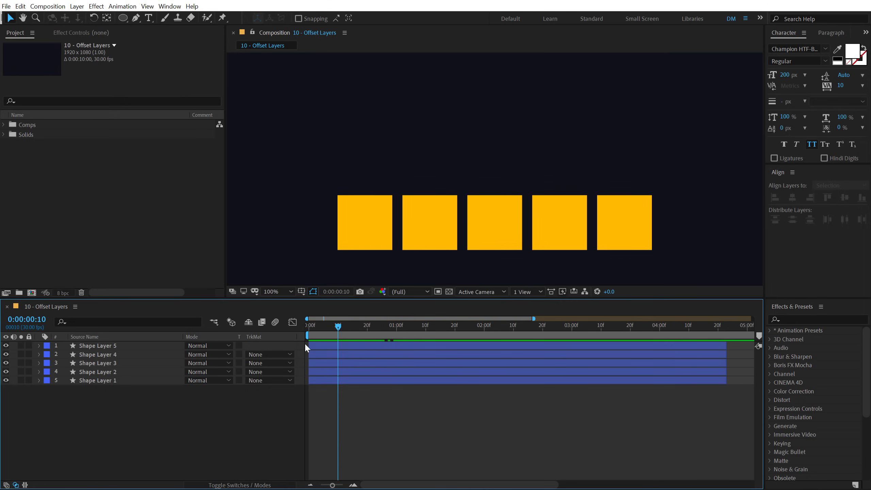
{"action": "key", "text": "ctrl+a"}
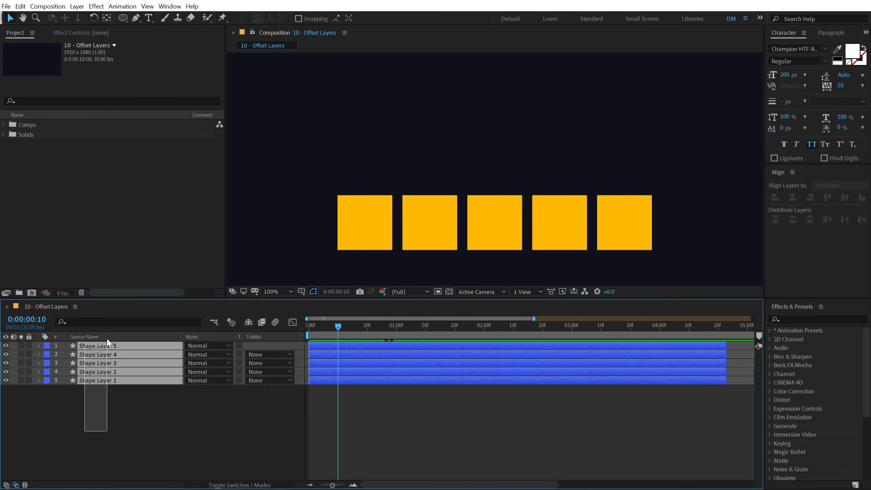
{"action": "key", "text": "alt+bracketright"}
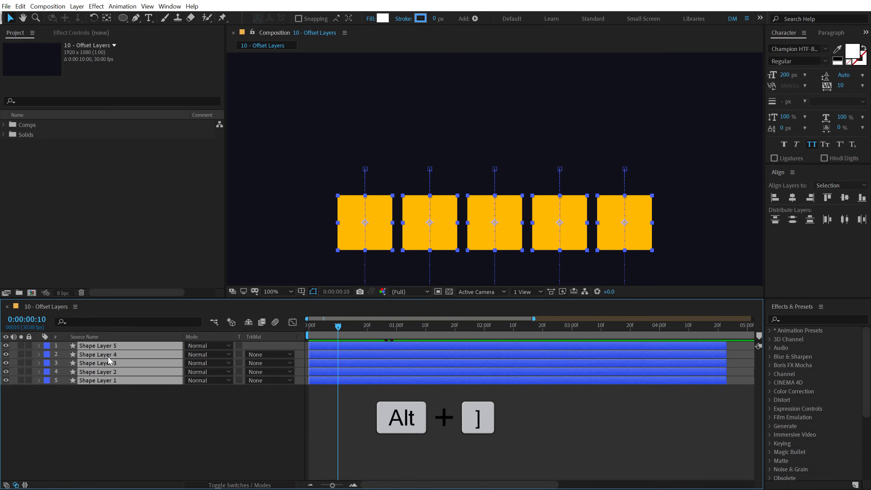
{"action": "key", "text": "alt+bracketright"}
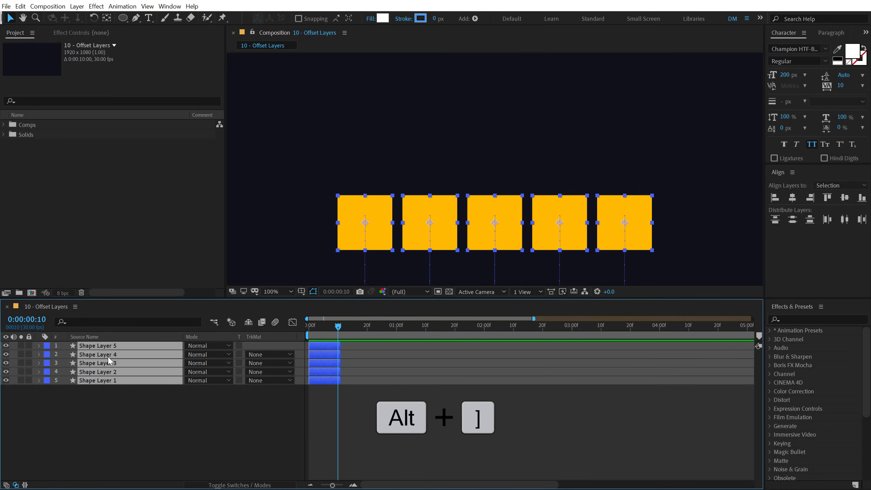
{"action": "left_click", "coordinate": [105, 409]}
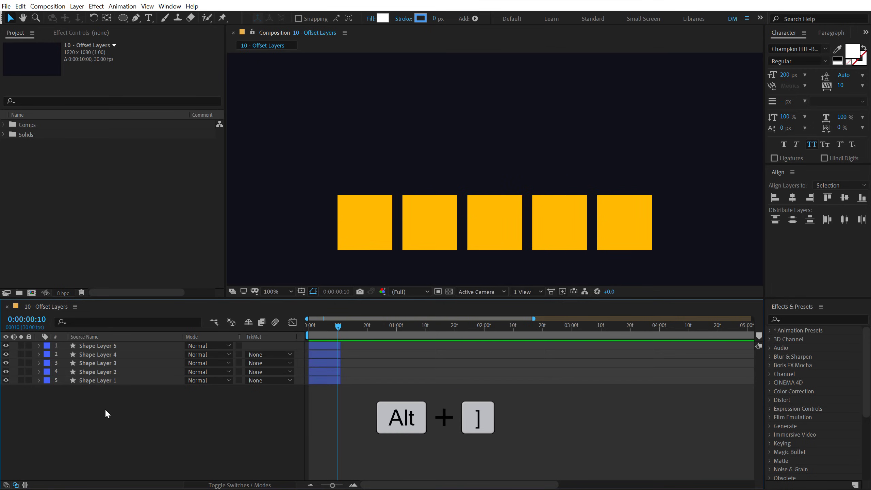
Step: Select the layers in order from Shape Layer 1 to Shape Layer 5 and apply Sequence Layers without overlap
{"action": "left_click", "coordinate": [112, 381]}
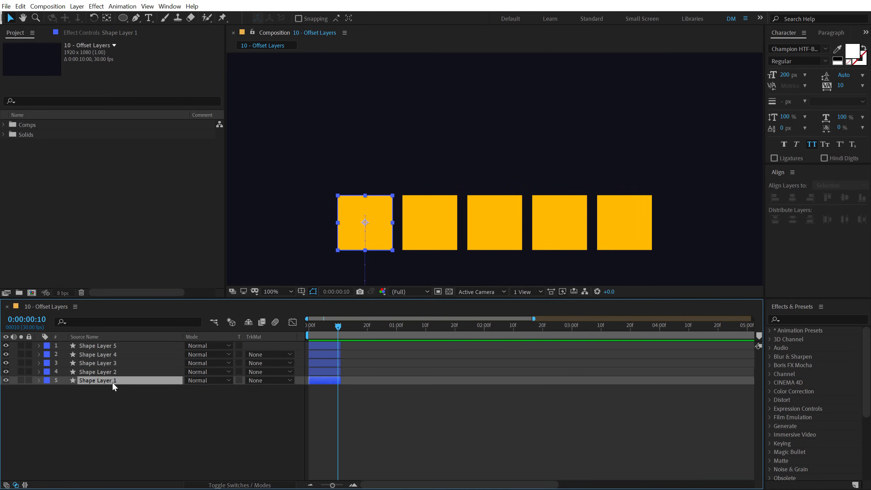
{"action": "left_click", "coordinate": [115, 346], "text": "shift"}
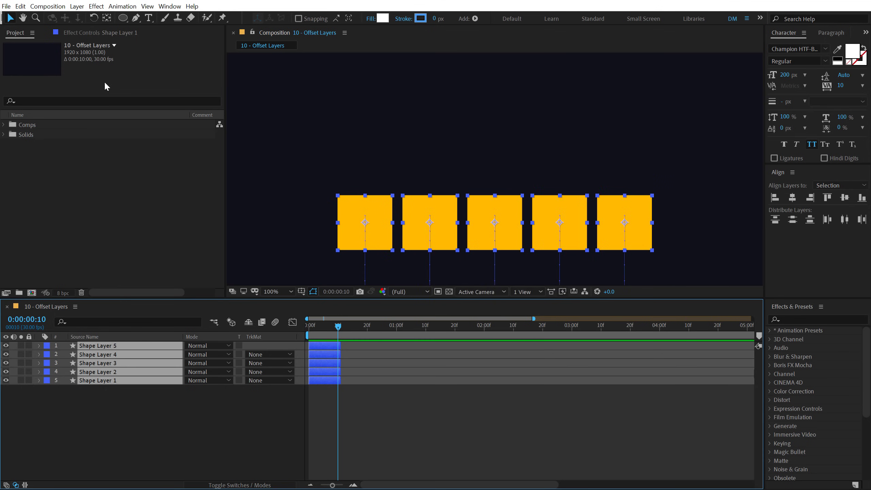
{"action": "left_click", "coordinate": [131, 8]}
{"action": "mouse_move", "coordinate": [240, 105]}
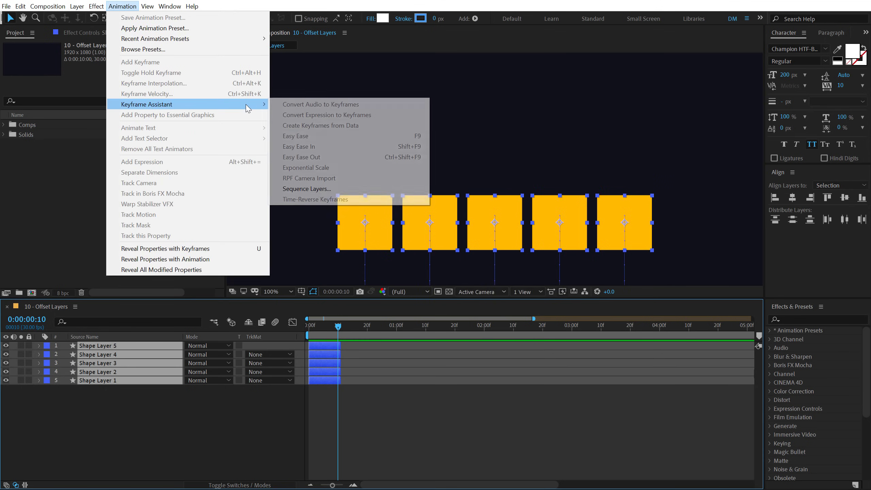
{"action": "left_click", "coordinate": [312, 188]}
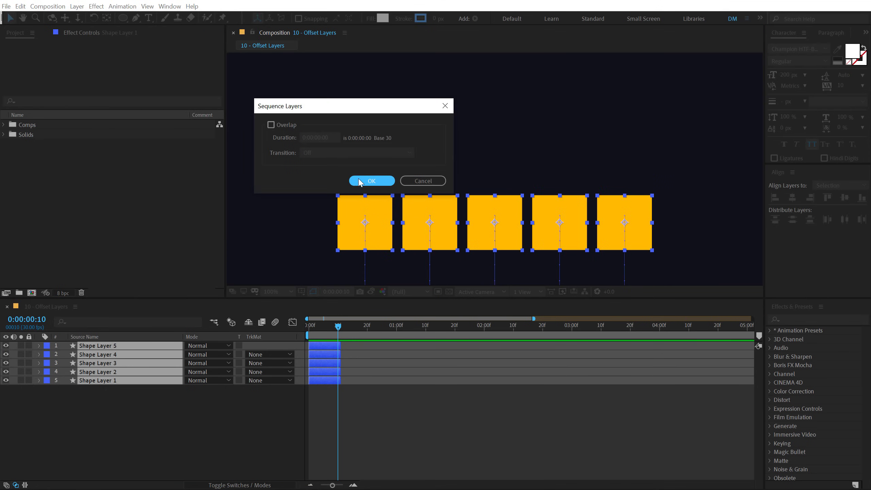
{"action": "left_click", "coordinate": [375, 181]}
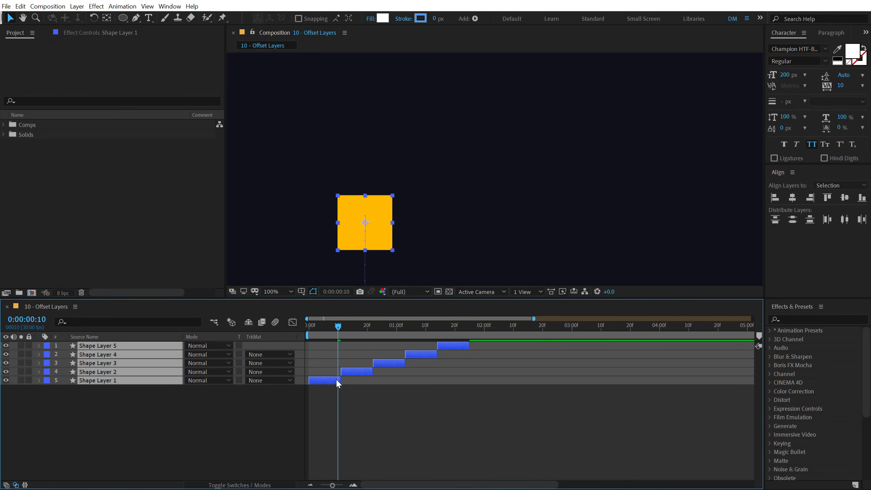
Step: Extend the ends of all five sequenced layers beyond 0:00:05:00 and preview the staggered animation from the start
{"action": "left_click_drag", "start_coordinate": [340, 380], "coordinate": [752, 380]}
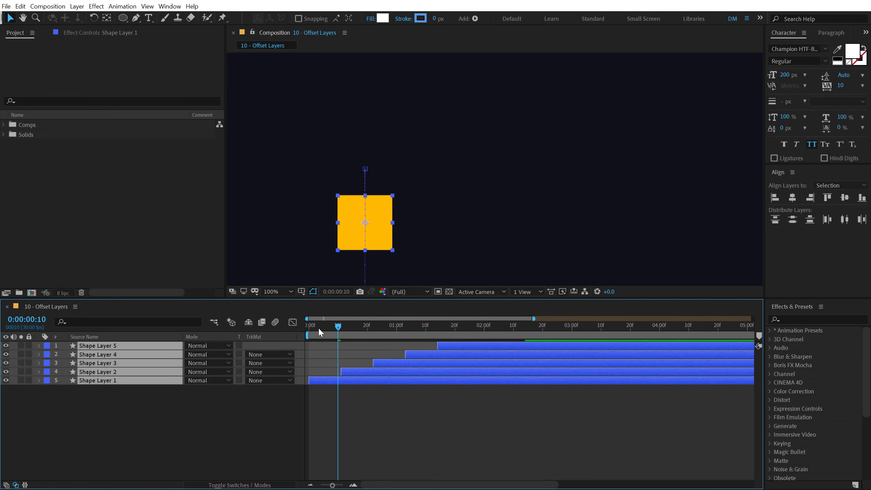
{"action": "key", "text": "Home"}
{"action": "key", "text": "space"}
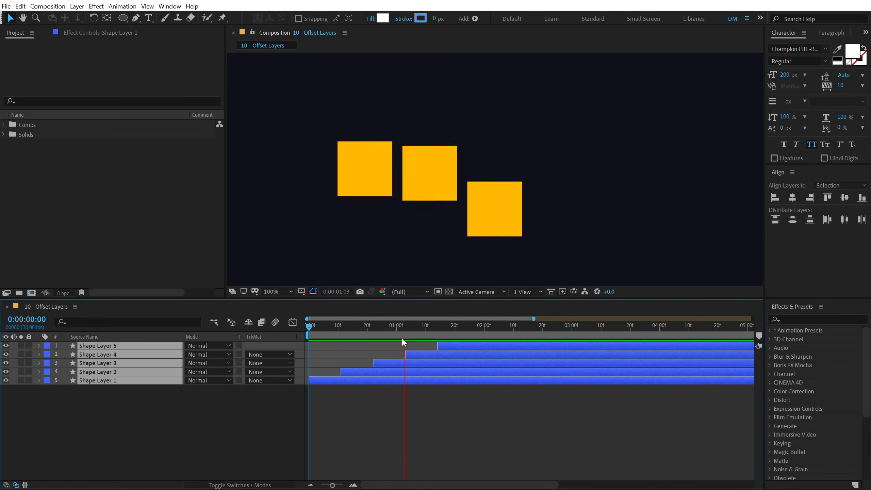
{"action": "left_click", "coordinate": [450, 326]}
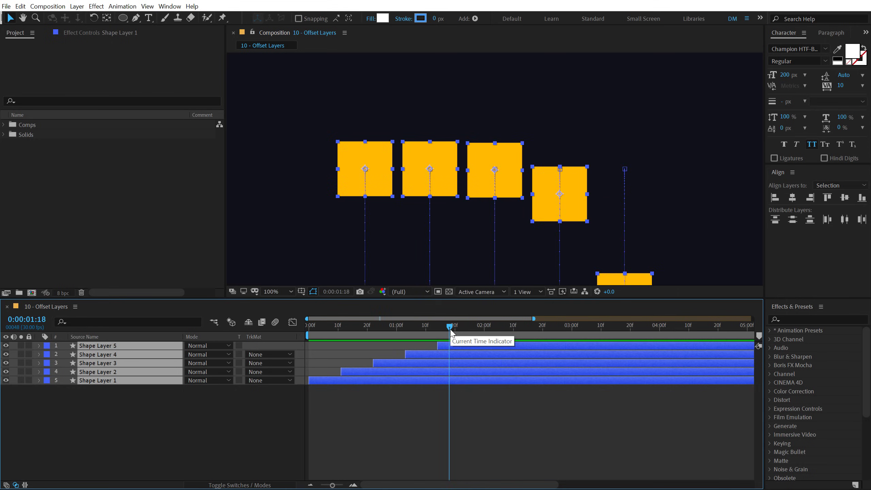
Step: Undo the layer extension and the sequencing of the five shape layers
{"action": "key", "text": "ctrl+z"}
{"action": "key", "text": "ctrl+z"}
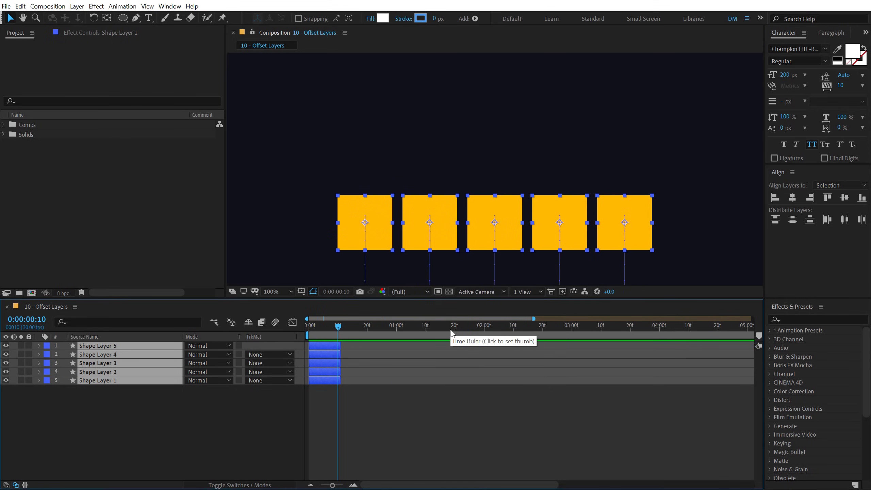
Step: Select the layers in reverse order from Shape Layer 5 to Shape Layer 1 and apply Sequence Layers without overlap
{"action": "left_click", "coordinate": [43, 415]}
{"action": "left_click", "coordinate": [111, 348]}
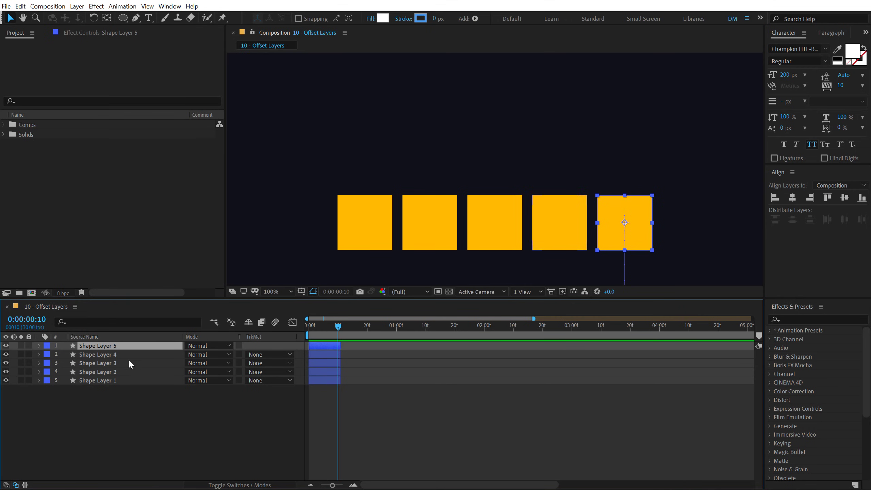
{"action": "left_click", "coordinate": [119, 380], "text": "shift"}
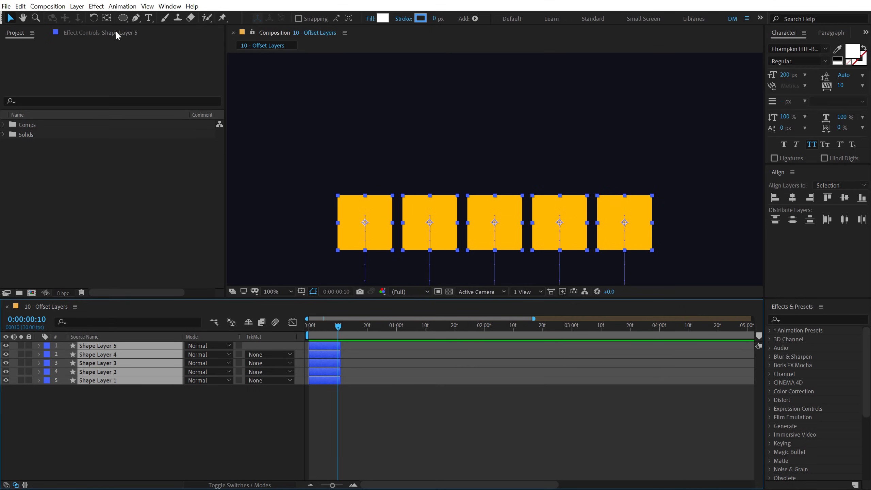
{"action": "left_click", "coordinate": [122, 6]}
{"action": "mouse_move", "coordinate": [269, 109]}
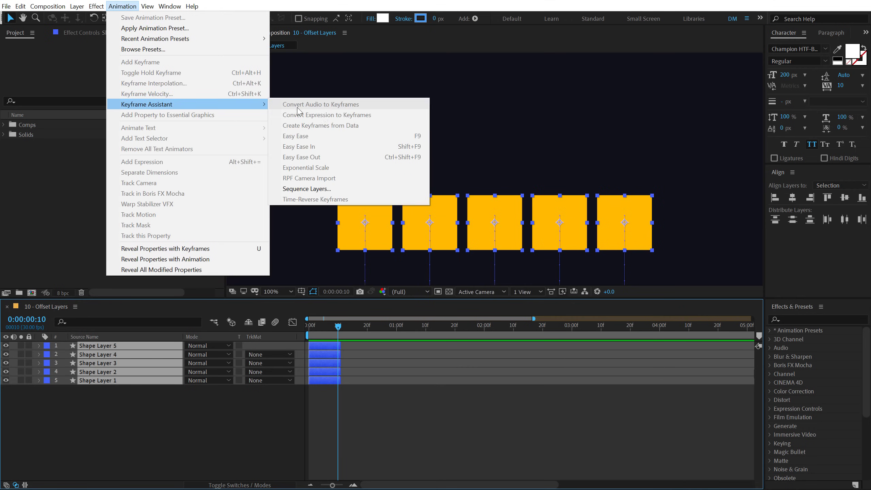
{"action": "left_click", "coordinate": [319, 190]}
{"action": "left_click", "coordinate": [377, 181]}
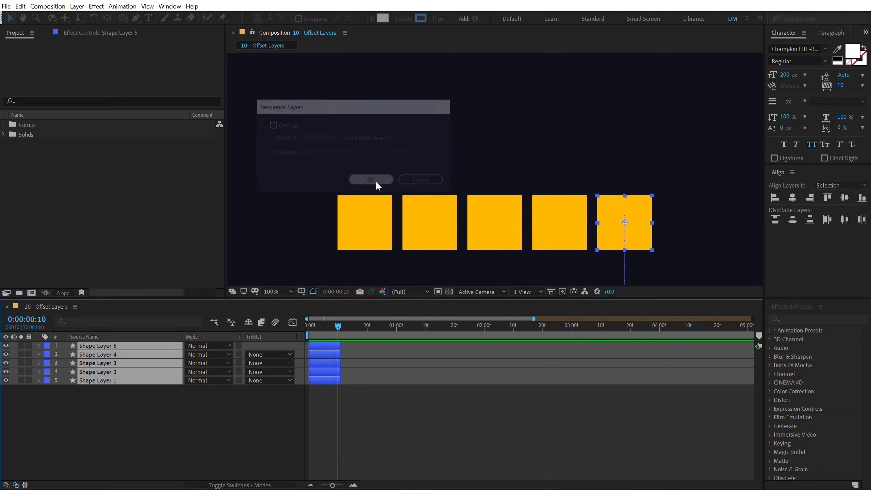
Step: Extend the ends of the reverse-sequenced layers, with Shape Layer 5 ending at about 0:00:04:05, and preview the animation
{"action": "left_click", "coordinate": [430, 435]}
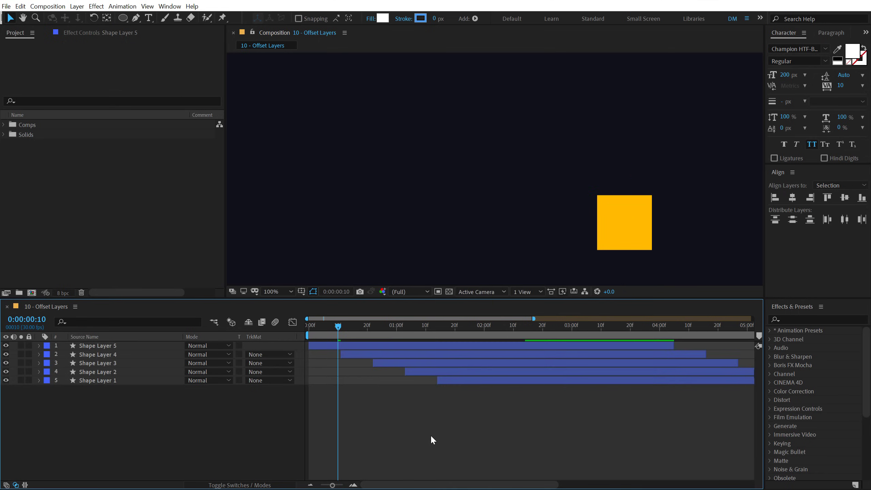
{"action": "key", "text": "space"}
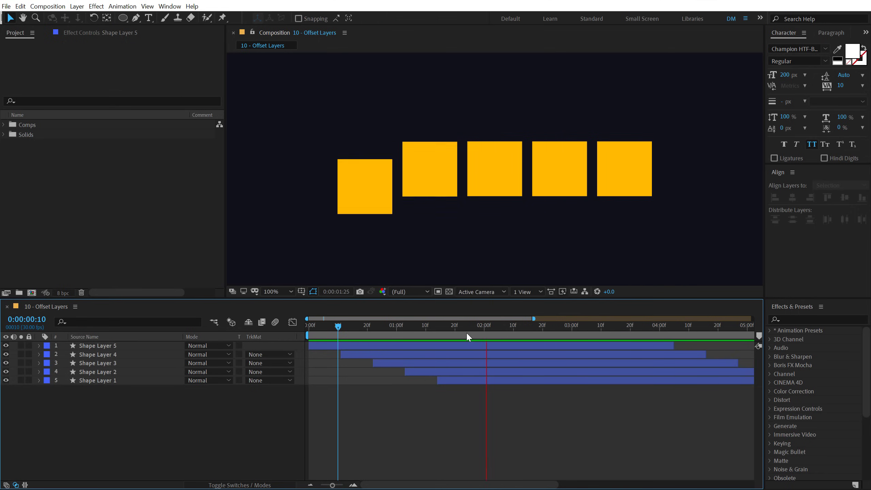